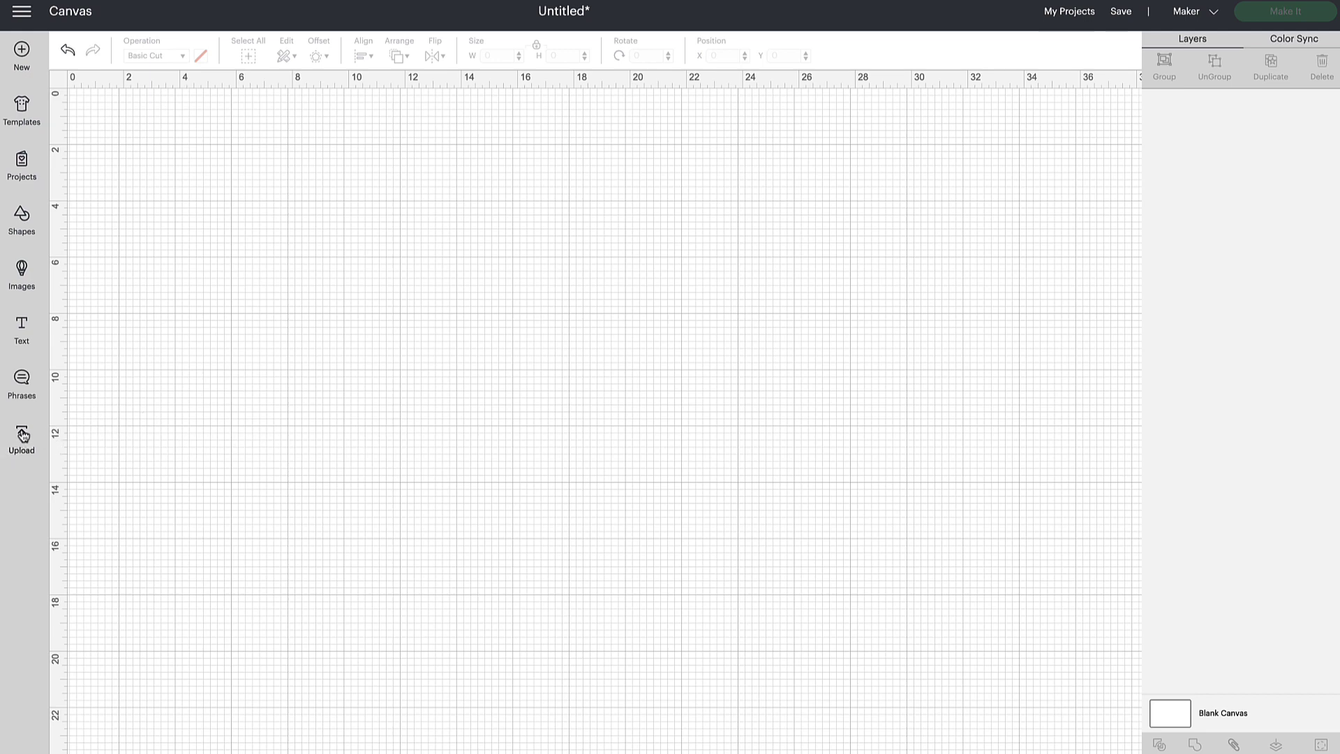
- Upload the Paper Egg Designs 6 Templates SVG from the Paper Egg Designs folder and add it to the canvas
{"action": "left_click", "coordinate": [23, 436]}
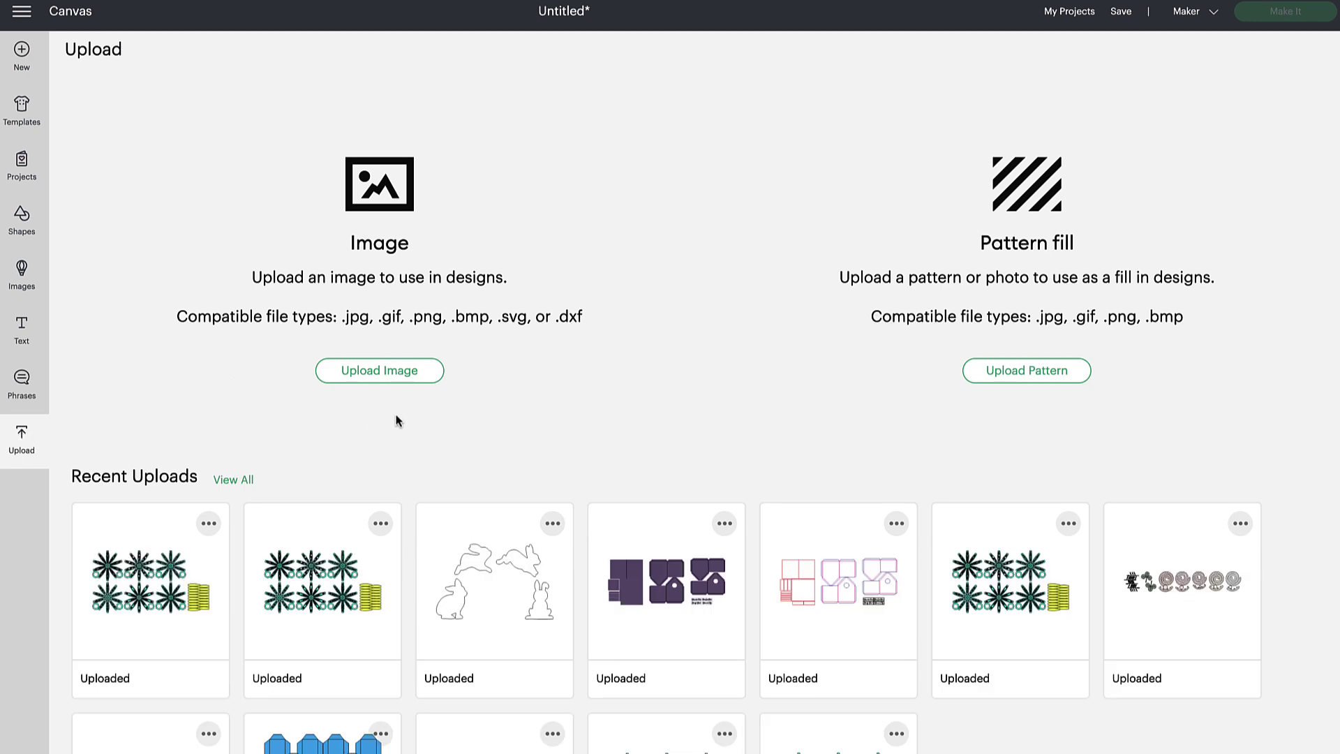
{"action": "left_click", "coordinate": [377, 377]}
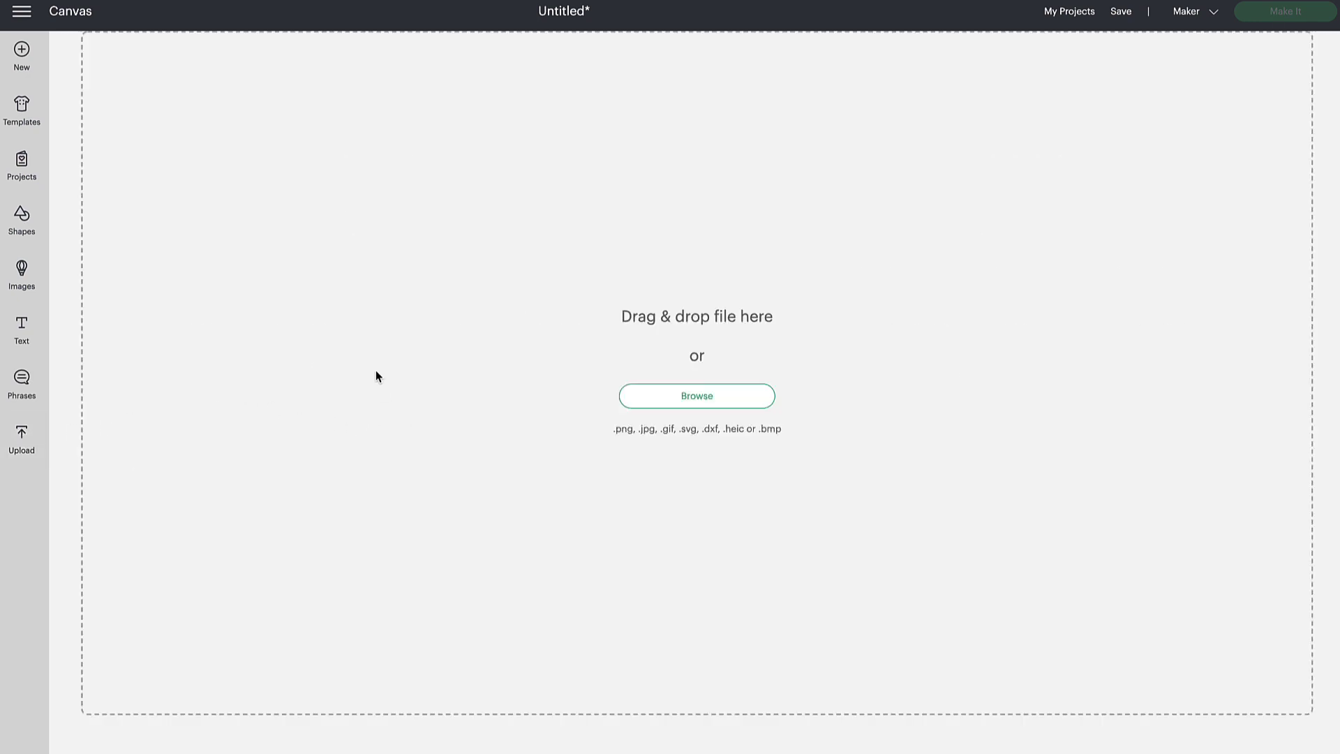
{"action": "left_click", "coordinate": [709, 400]}
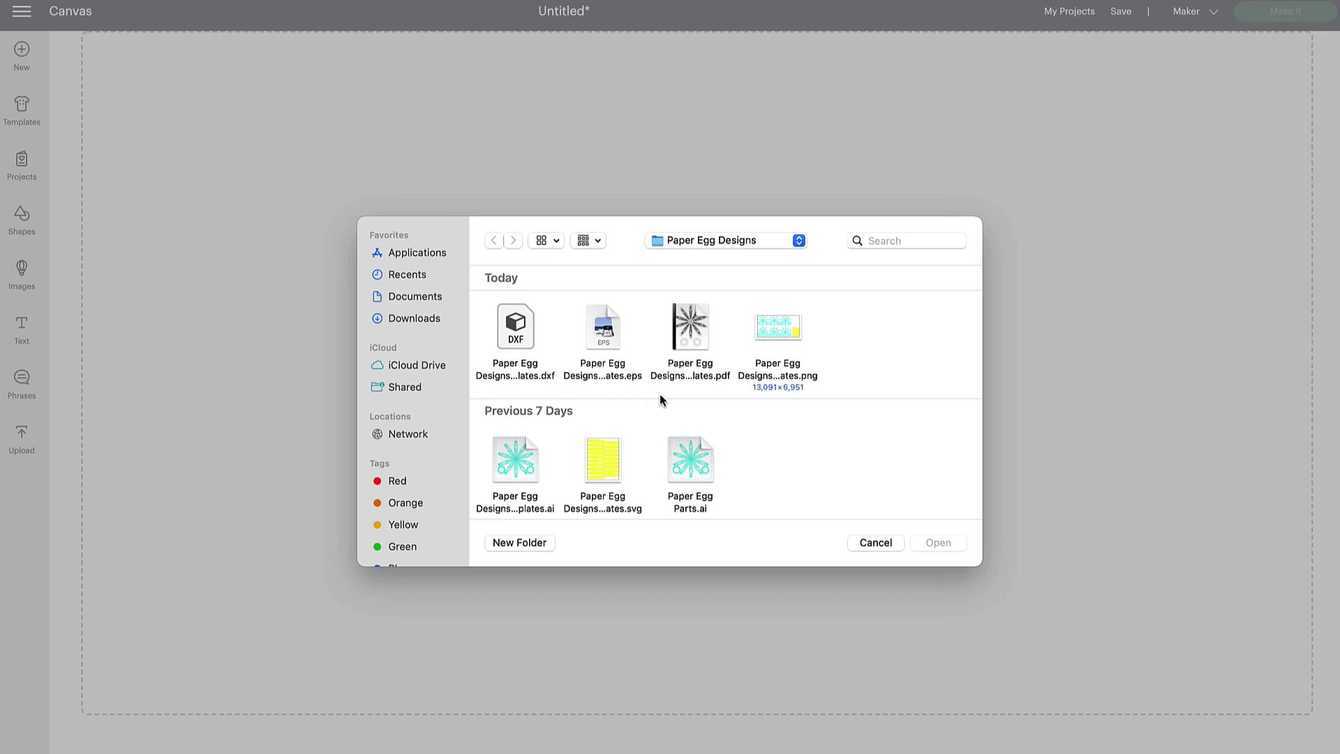
{"action": "left_click", "coordinate": [599, 471]}
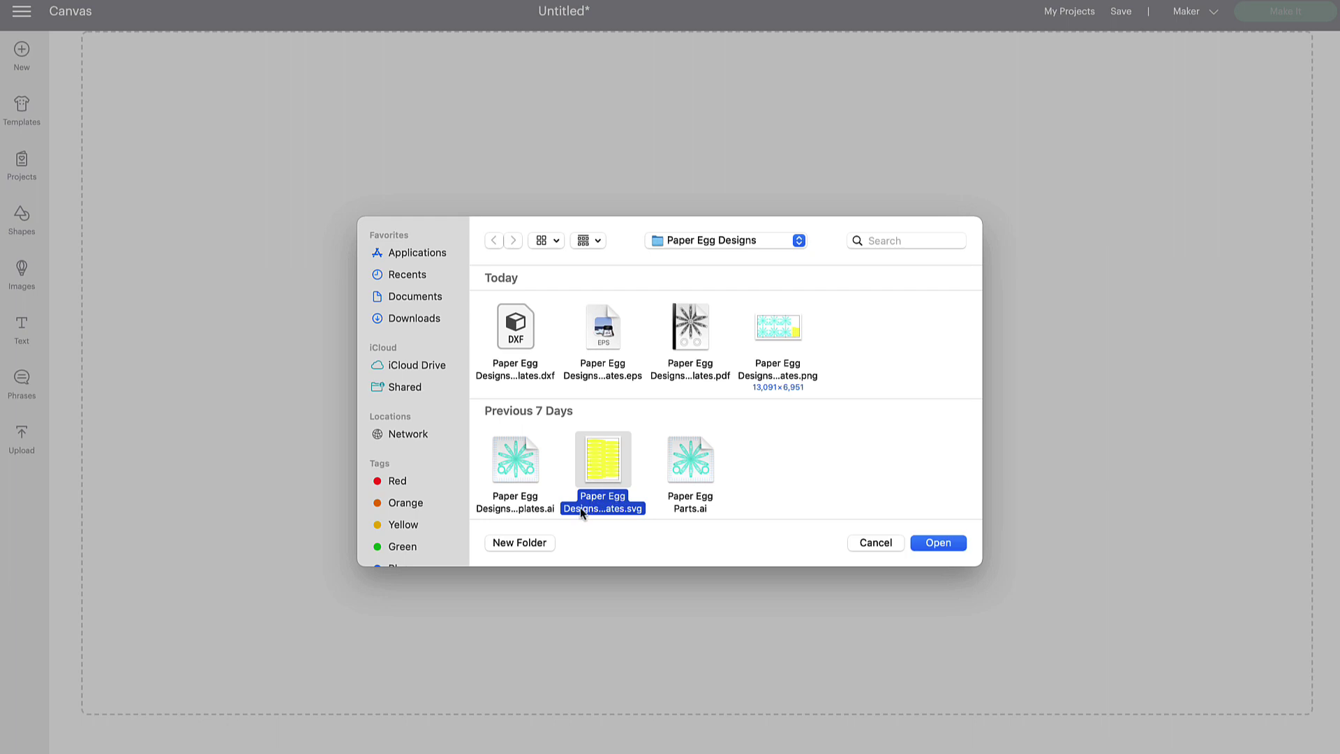
{"action": "left_click", "coordinate": [937, 543]}
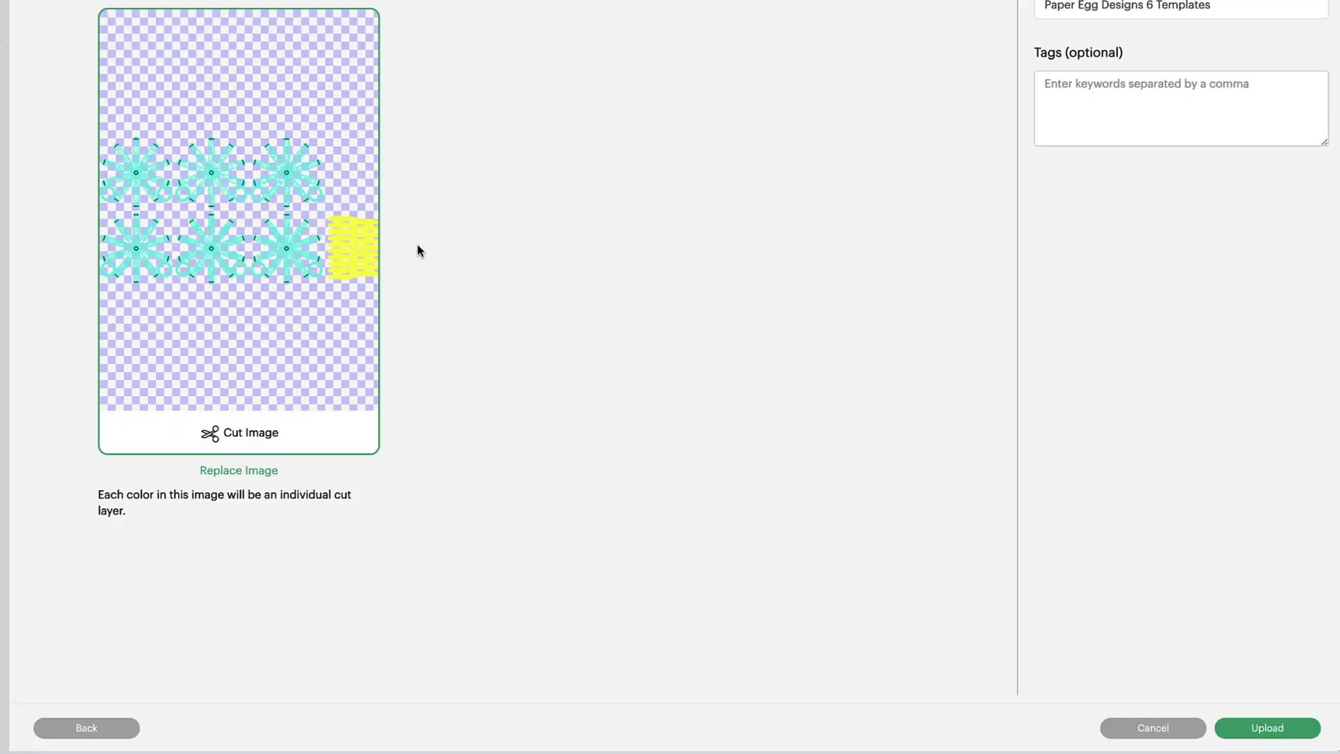
{"action": "left_click", "coordinate": [1267, 728]}
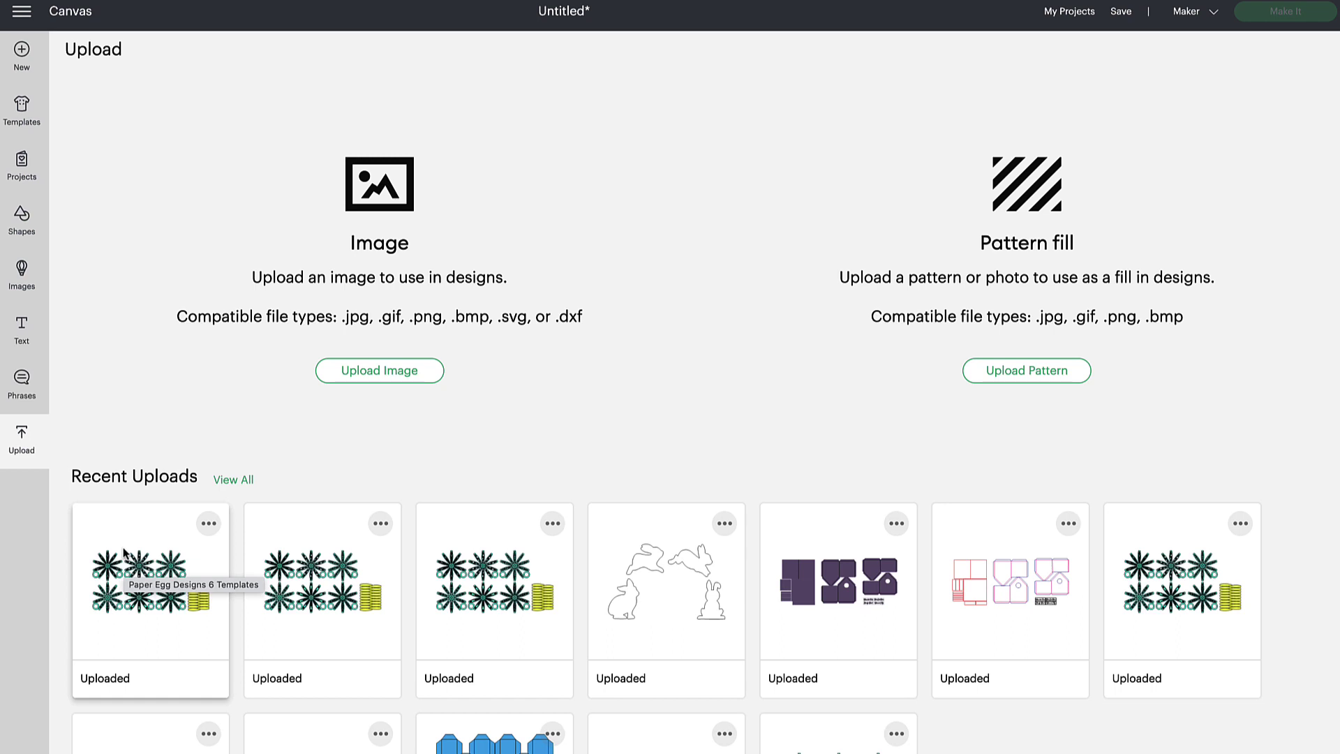
{"action": "left_click", "coordinate": [122, 540]}
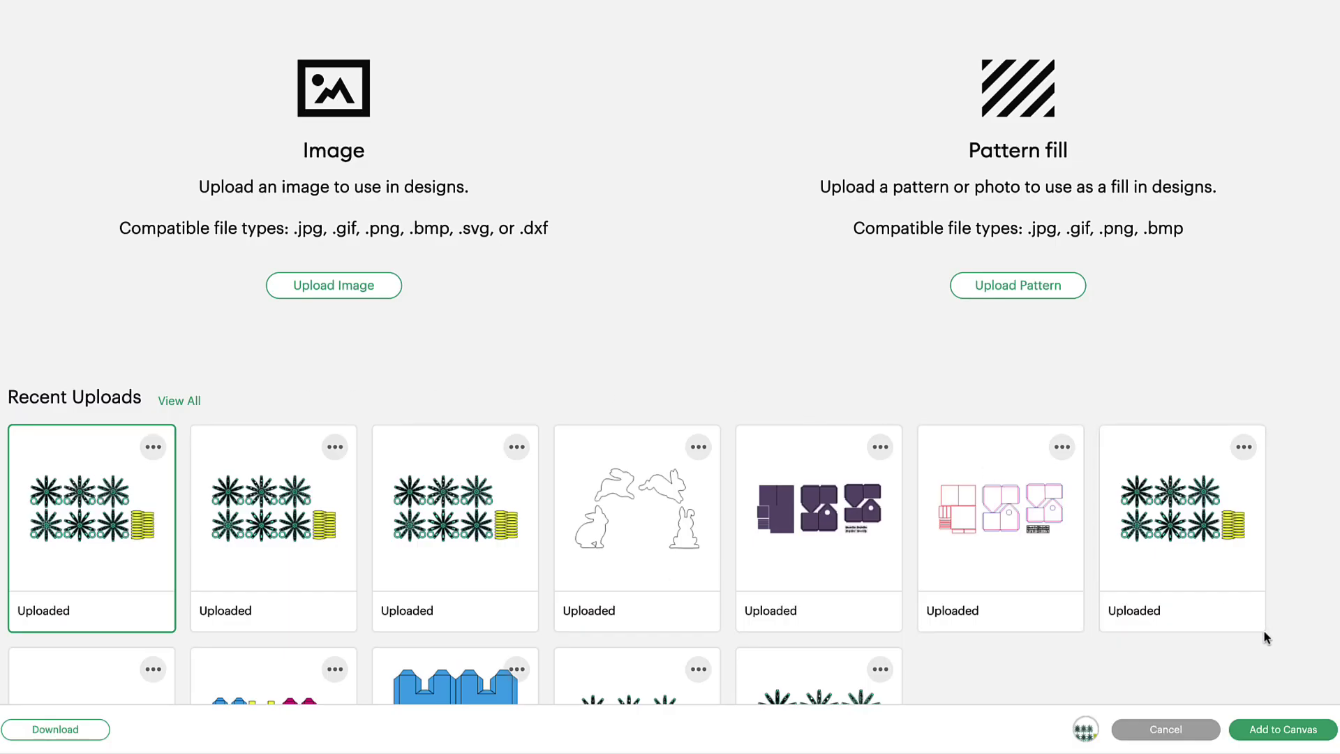
{"action": "left_click", "coordinate": [1275, 734]}
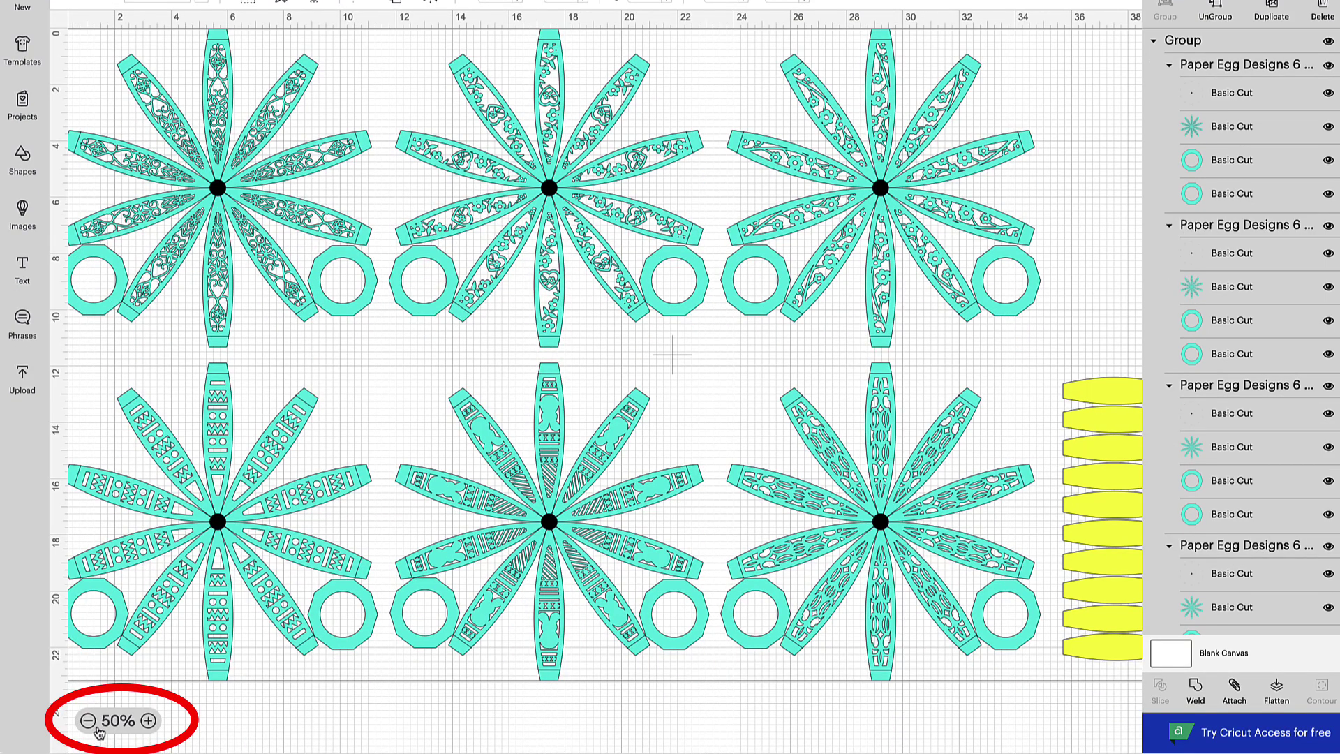
- Move the whole template group away from the canvas corner to about X 1.73, Y 1.64 and ungroup it
{"action": "left_click", "coordinate": [88, 721]}
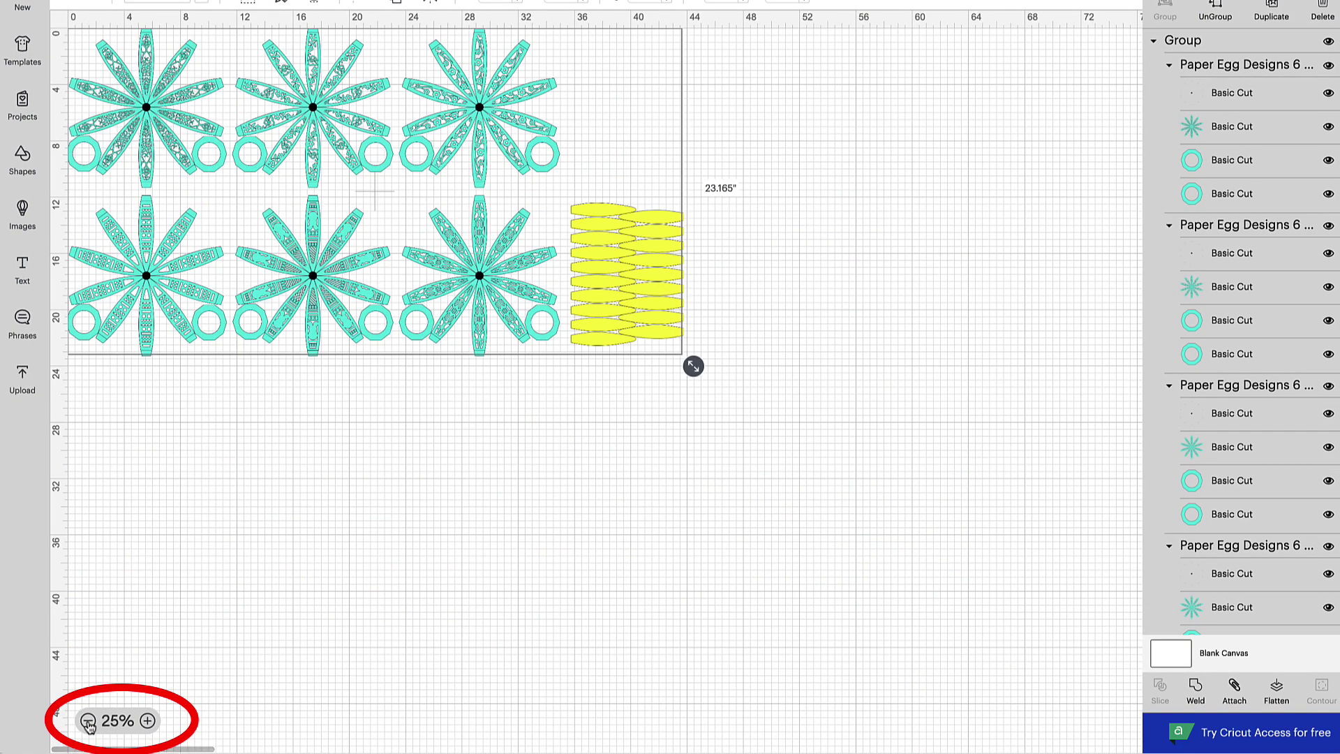
{"action": "left_click", "coordinate": [585, 317]}
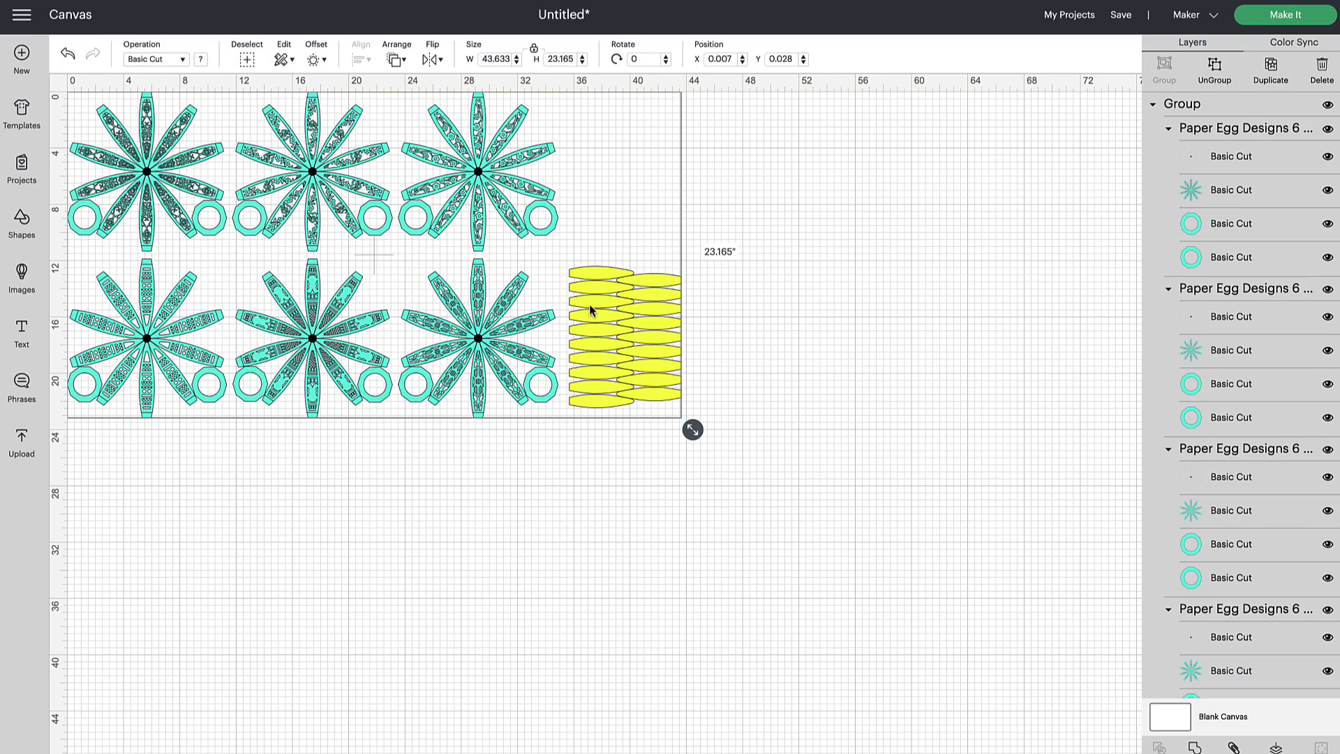
{"action": "left_click_drag", "start_coordinate": [668, 392], "coordinate": [693, 414]}
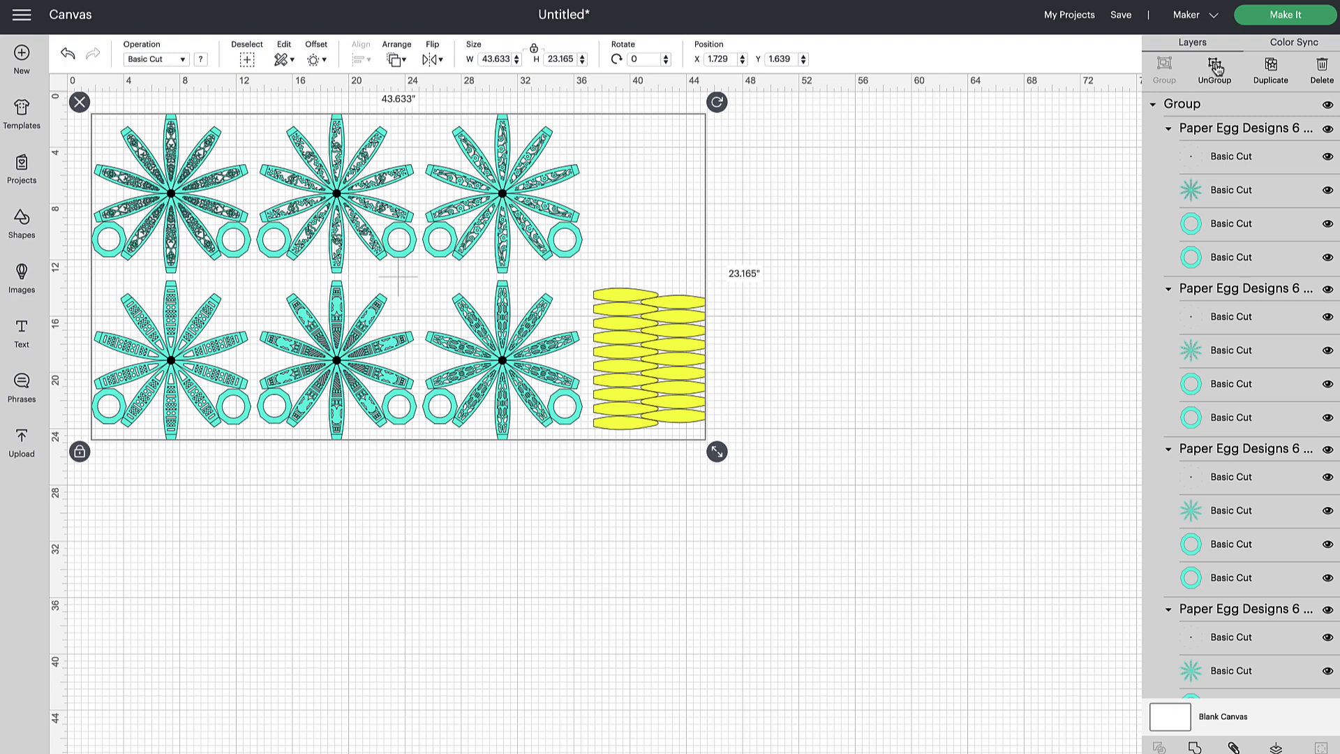
{"action": "left_click", "coordinate": [1216, 67]}
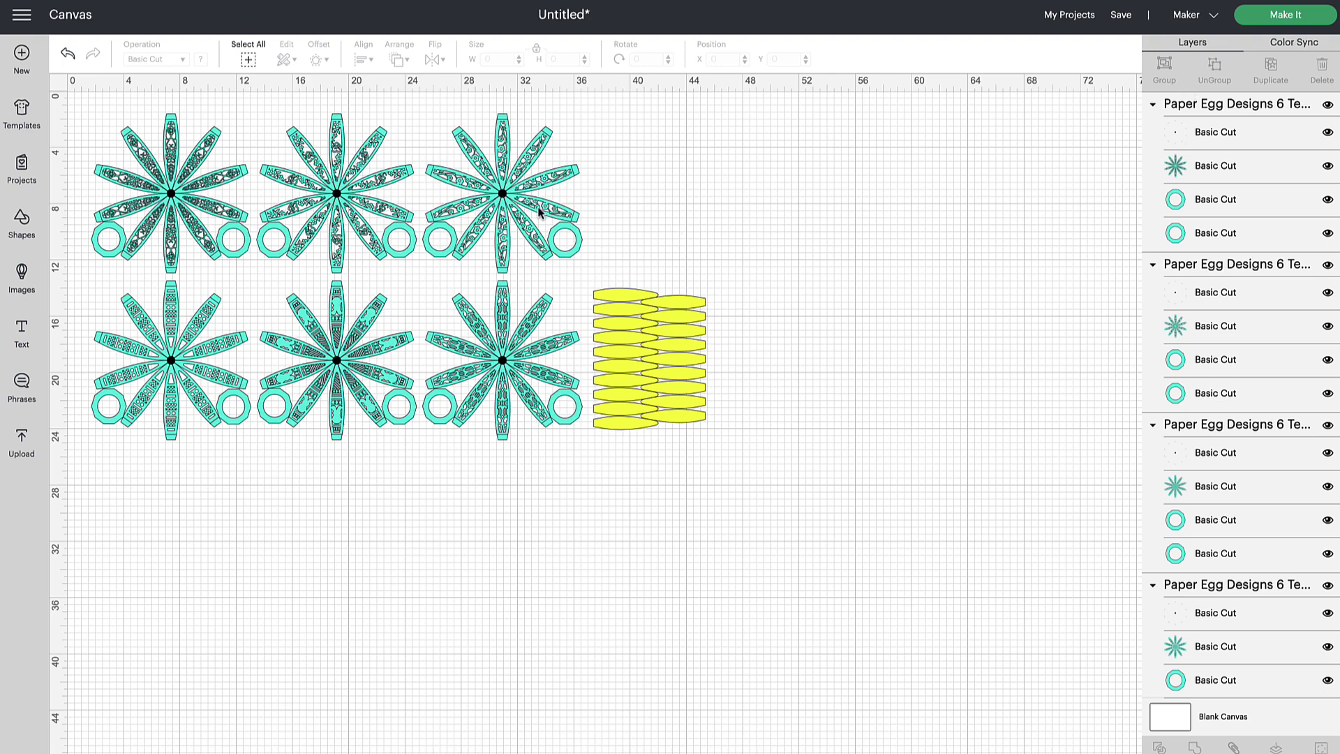
- Change the black fold-line layer of all six egg templates to the Score operation together
{"action": "left_click", "coordinate": [1215, 136]}
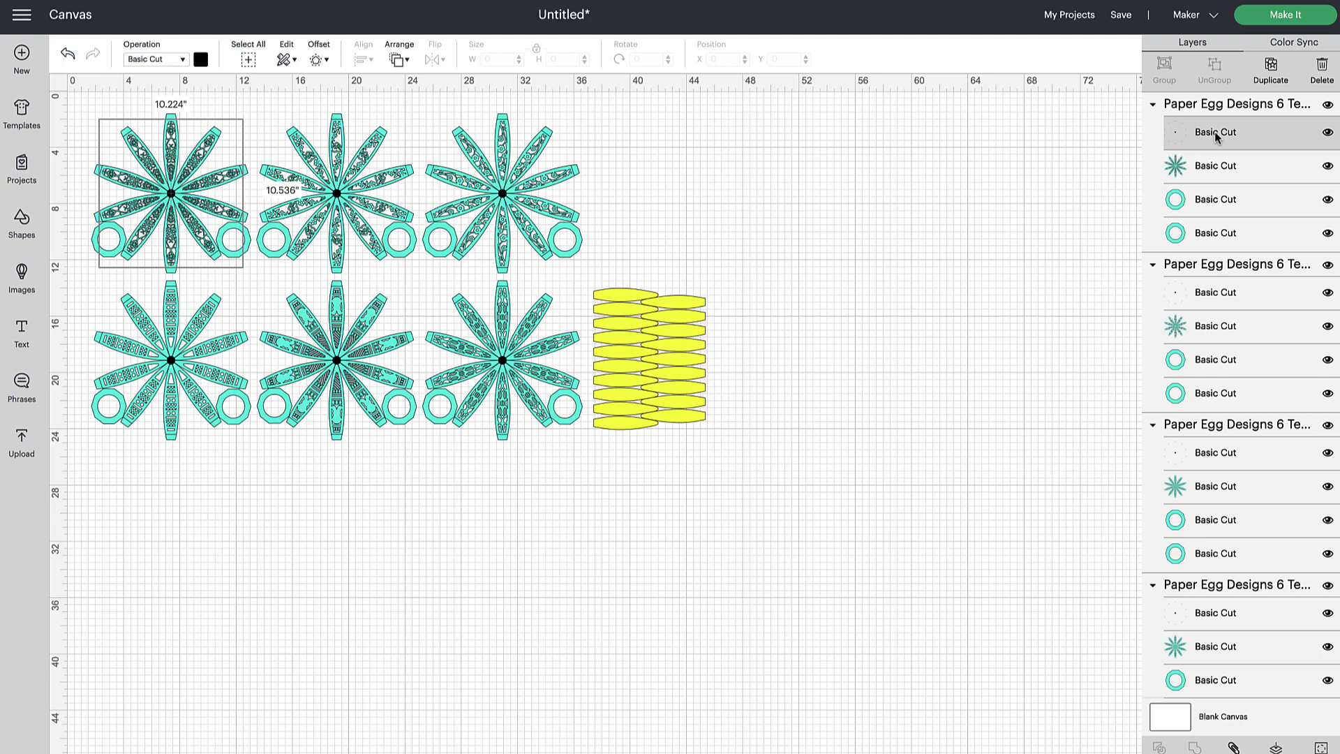
{"action": "left_click", "coordinate": [1228, 294], "text": "shift"}
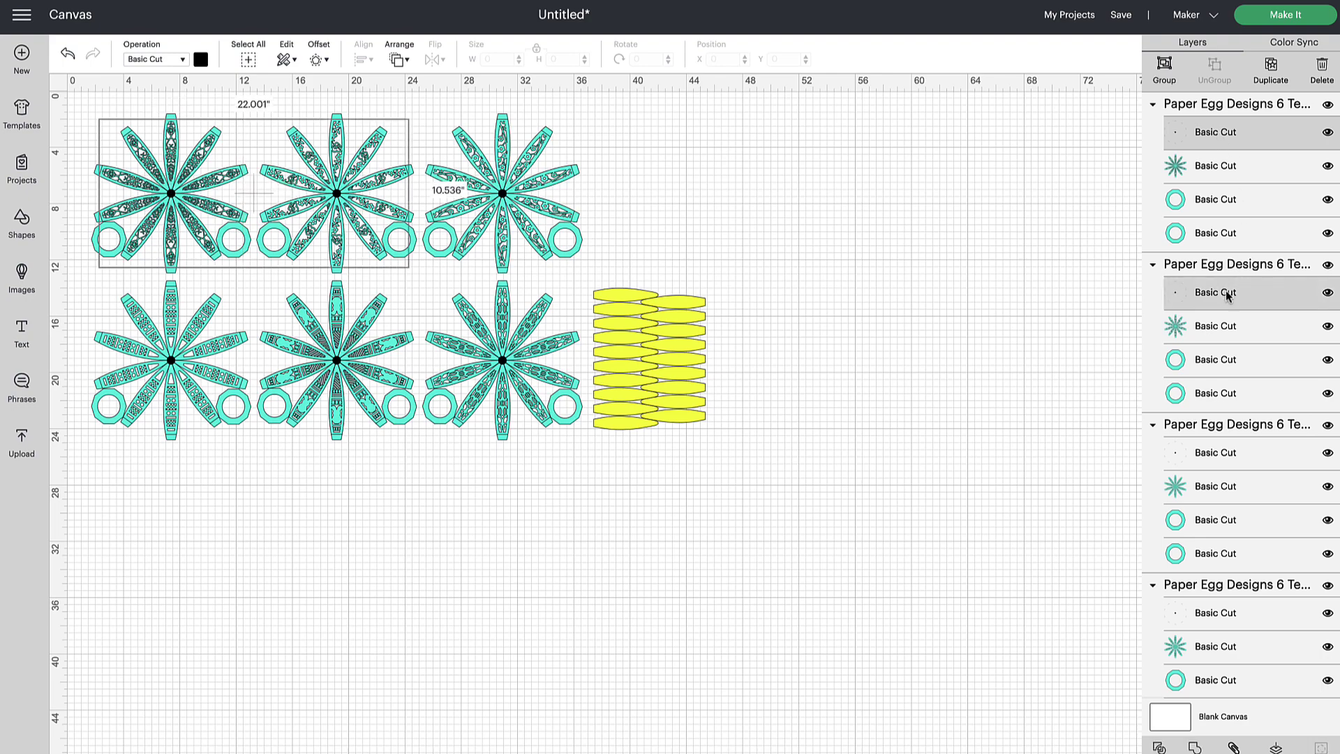
{"action": "scroll", "coordinate": [1228, 294], "scroll_direction": "down", "scroll_amount": 3}
{"action": "left_click", "coordinate": [1226, 286], "text": "shift"}
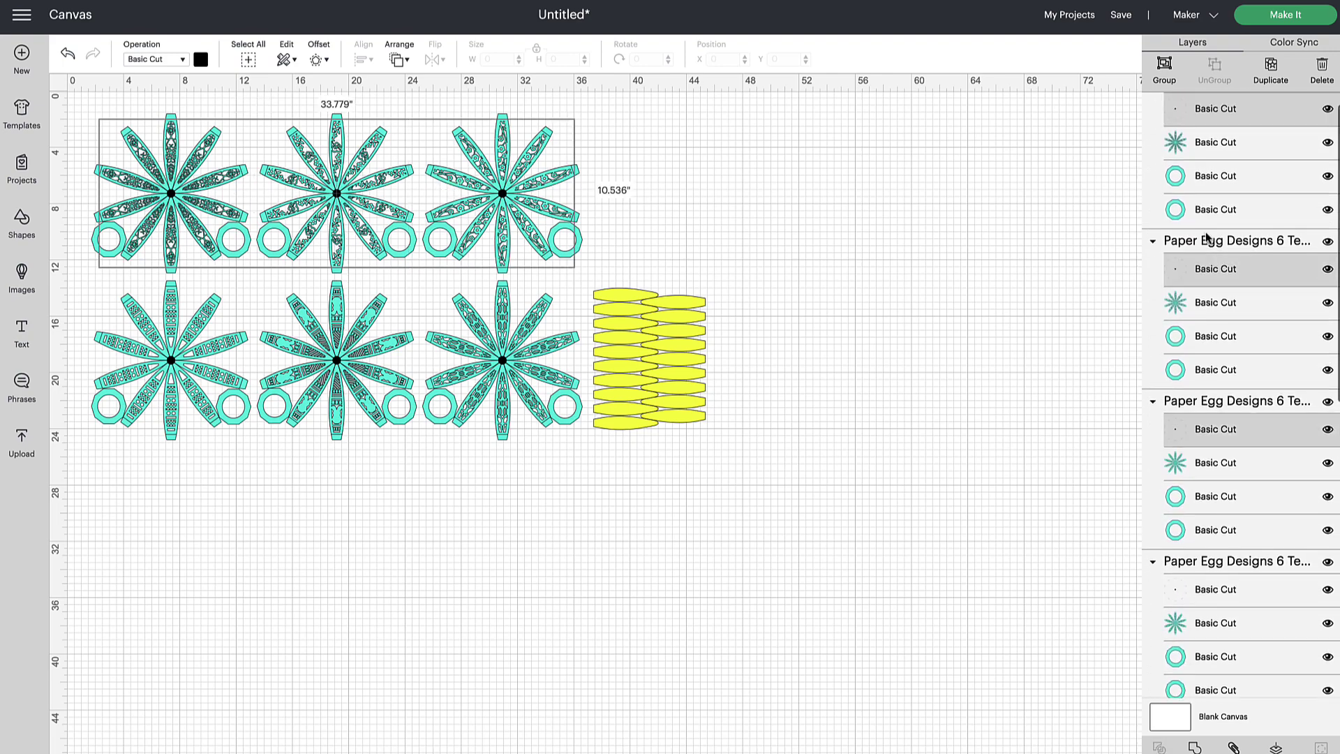
{"action": "scroll", "coordinate": [1209, 241], "scroll_direction": "down", "scroll_amount": 2}
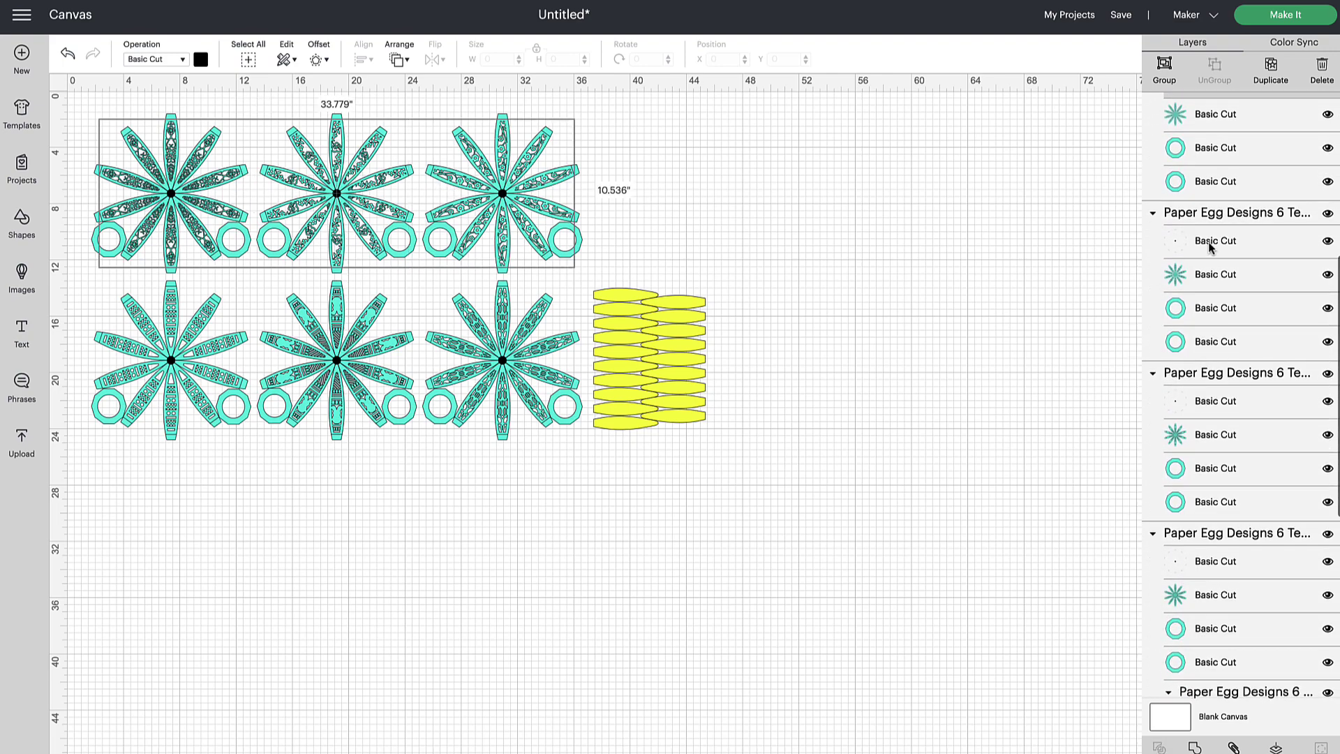
{"action": "left_click", "coordinate": [1210, 244], "text": "shift"}
{"action": "scroll", "coordinate": [1249, 377], "scroll_direction": "down", "scroll_amount": 1}
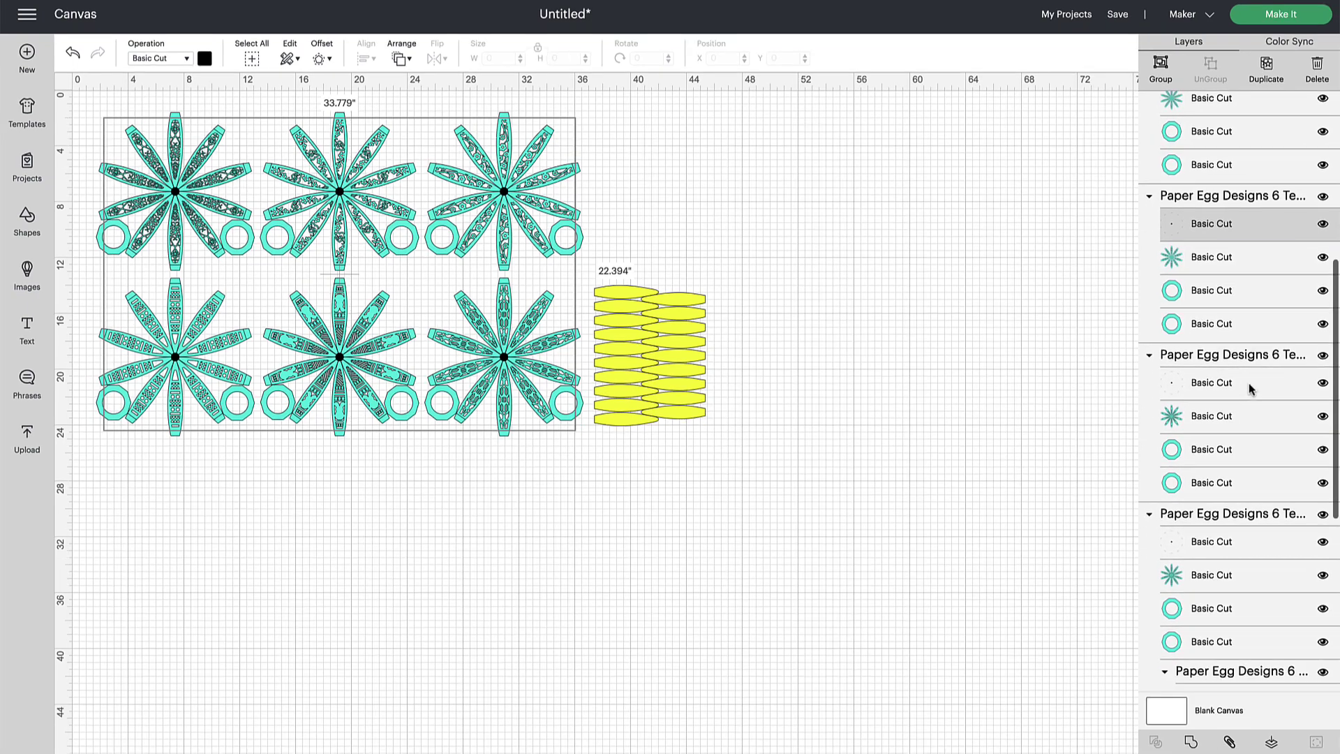
{"action": "scroll", "coordinate": [1239, 595], "scroll_direction": "down", "scroll_amount": 5}
{"action": "scroll", "coordinate": [1212, 119], "scroll_direction": "up", "scroll_amount": 1}
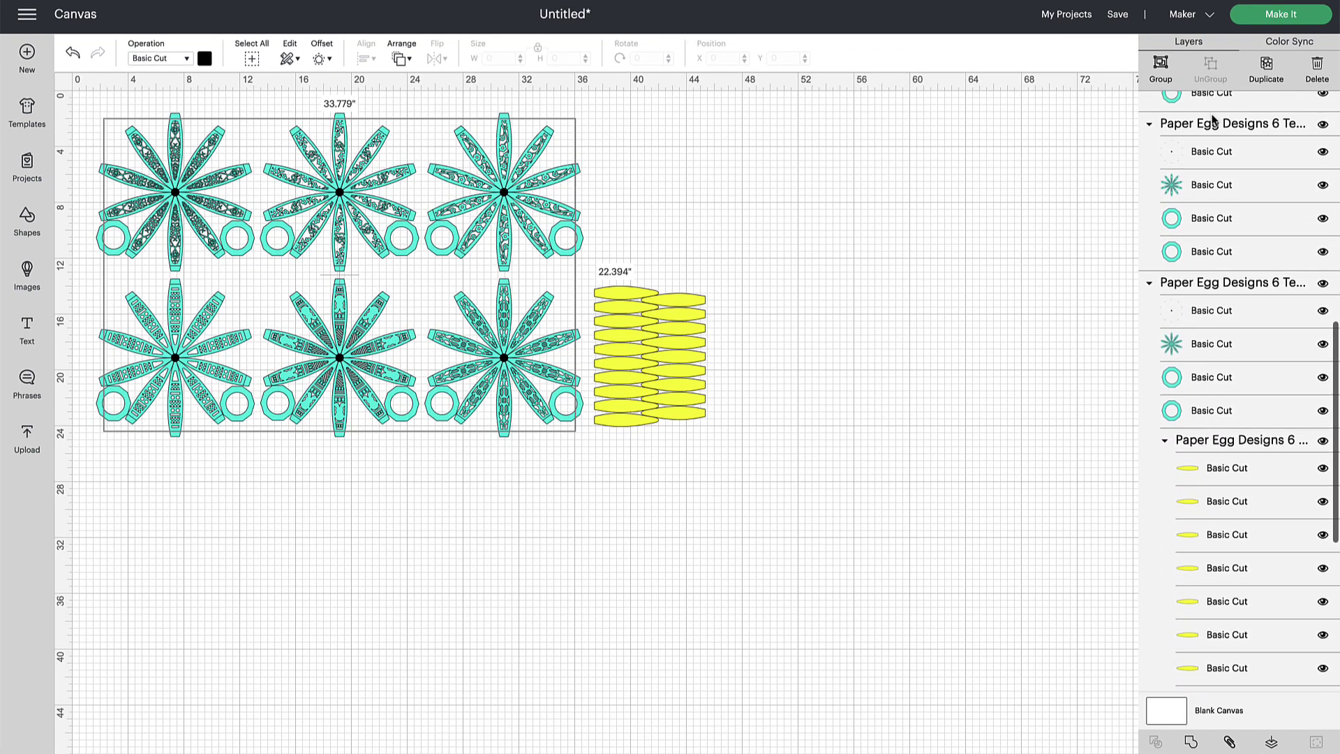
{"action": "scroll", "coordinate": [1209, 167], "scroll_direction": "up", "scroll_amount": 2}
{"action": "scroll", "coordinate": [1242, 291], "scroll_direction": "down", "scroll_amount": 3}
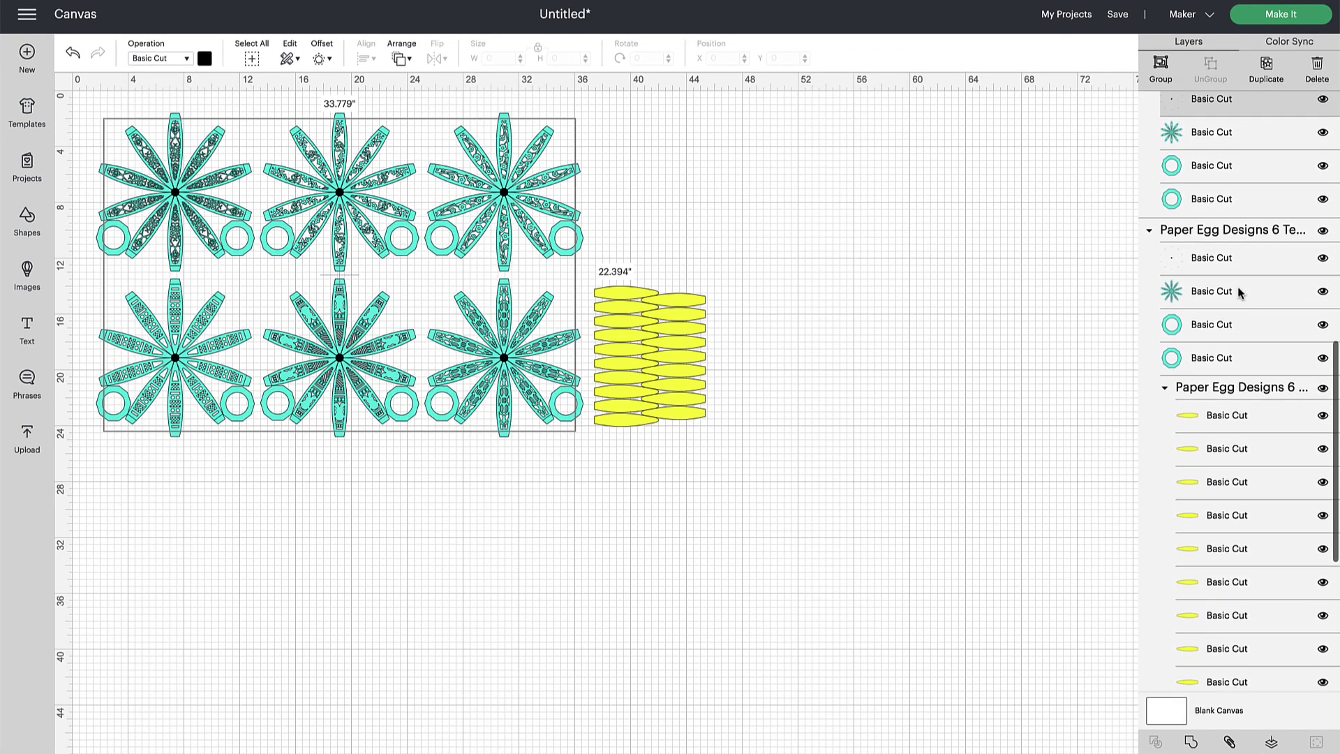
{"action": "left_click", "coordinate": [1226, 258], "text": "shift"}
{"action": "scroll", "coordinate": [1226, 275], "scroll_direction": "down", "scroll_amount": 3}
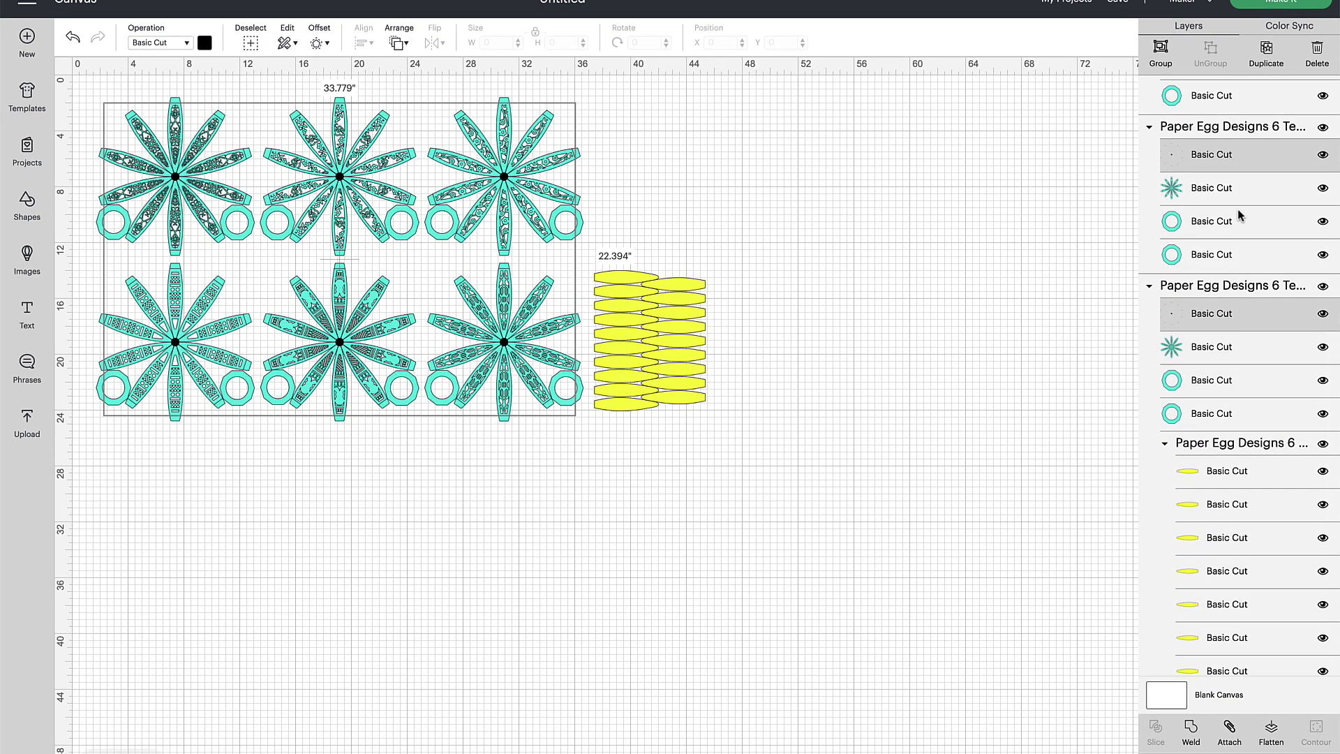
{"action": "scroll", "coordinate": [1243, 227], "scroll_direction": "up", "scroll_amount": 3}
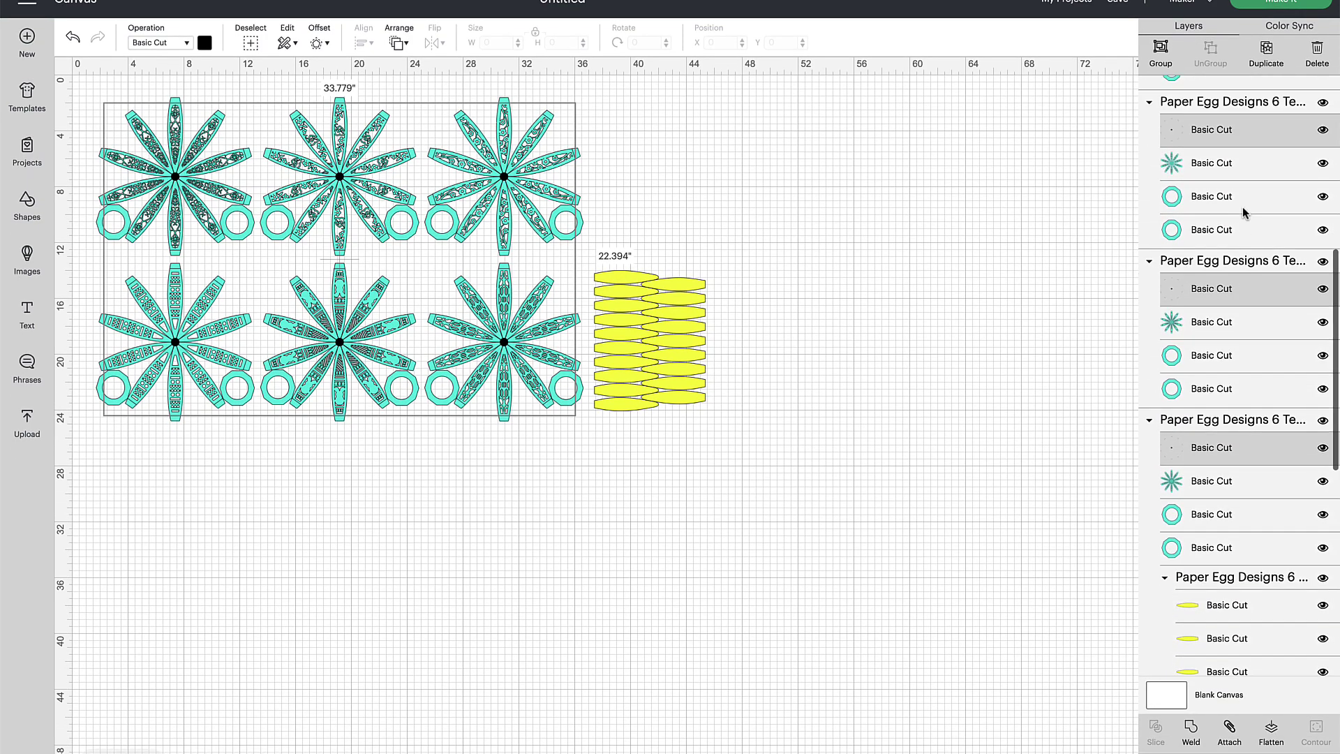
{"action": "scroll", "coordinate": [1244, 213], "scroll_direction": "up", "scroll_amount": 3}
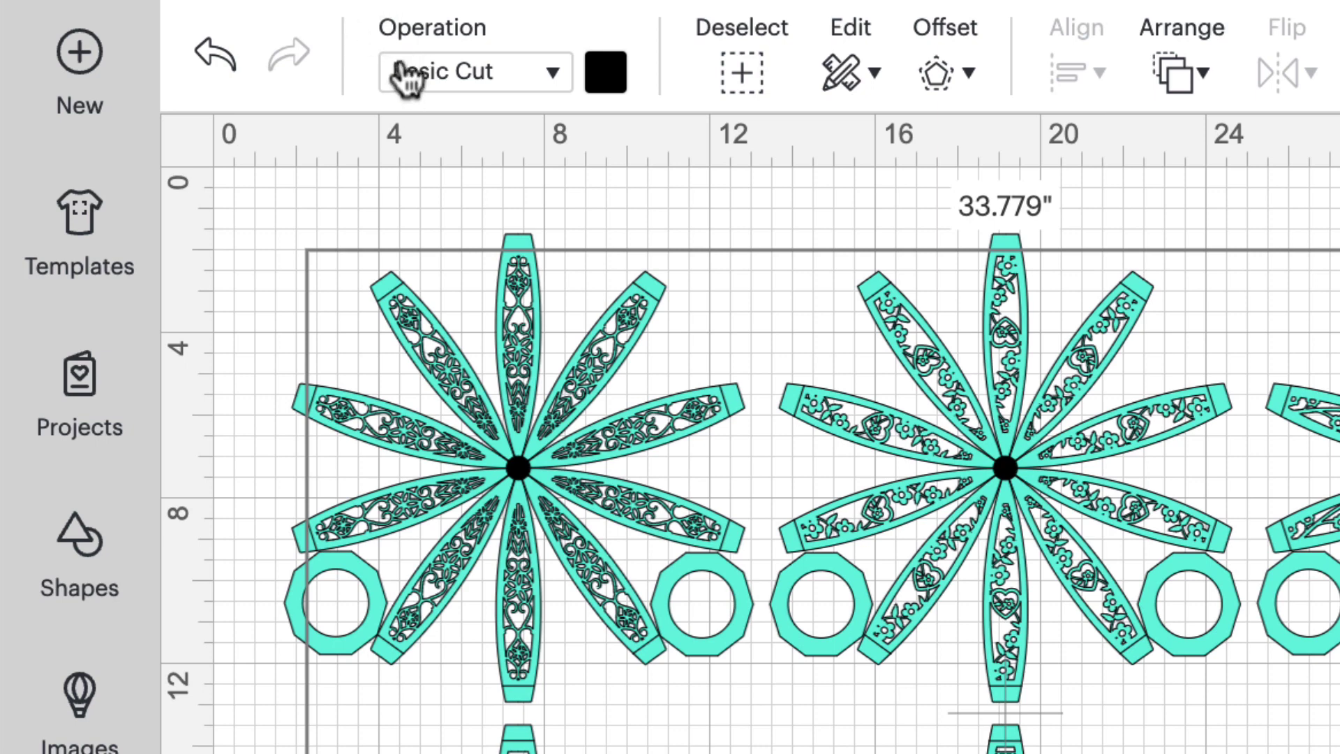
{"action": "left_click", "coordinate": [555, 70]}
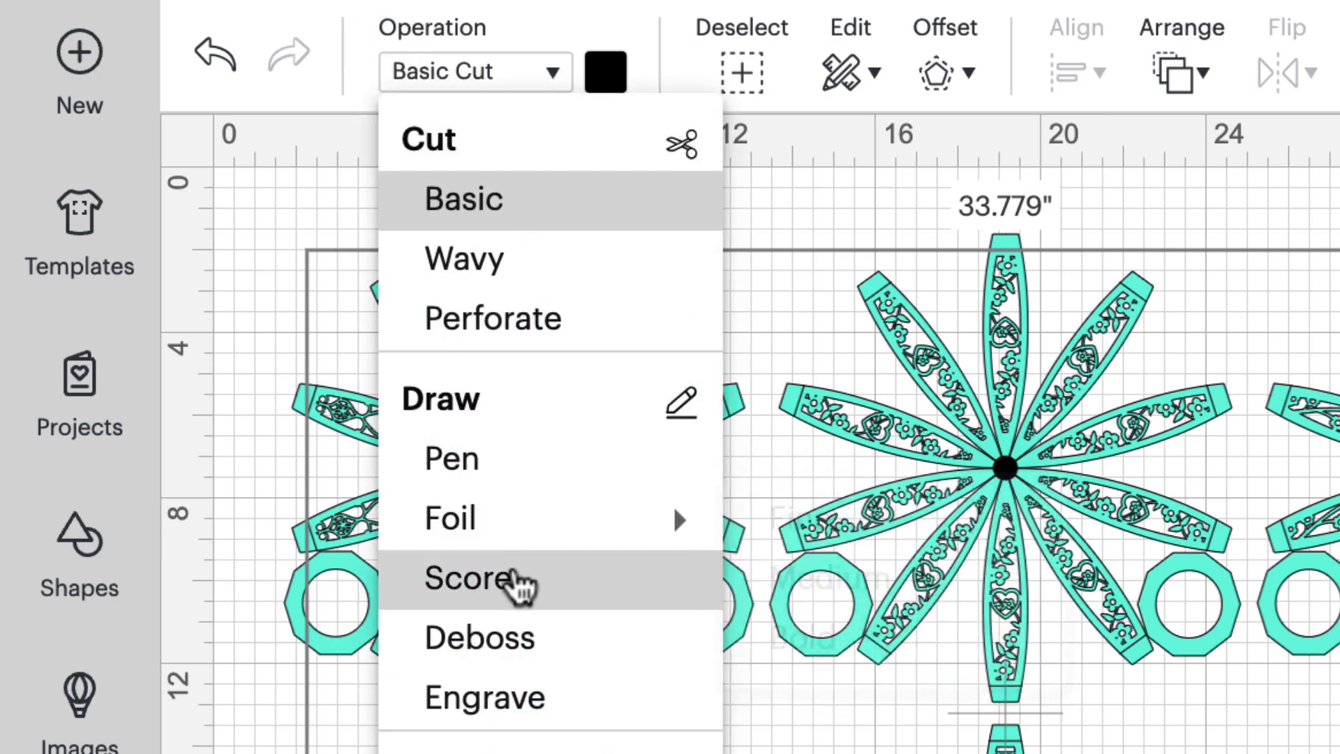
{"action": "left_click", "coordinate": [482, 586]}
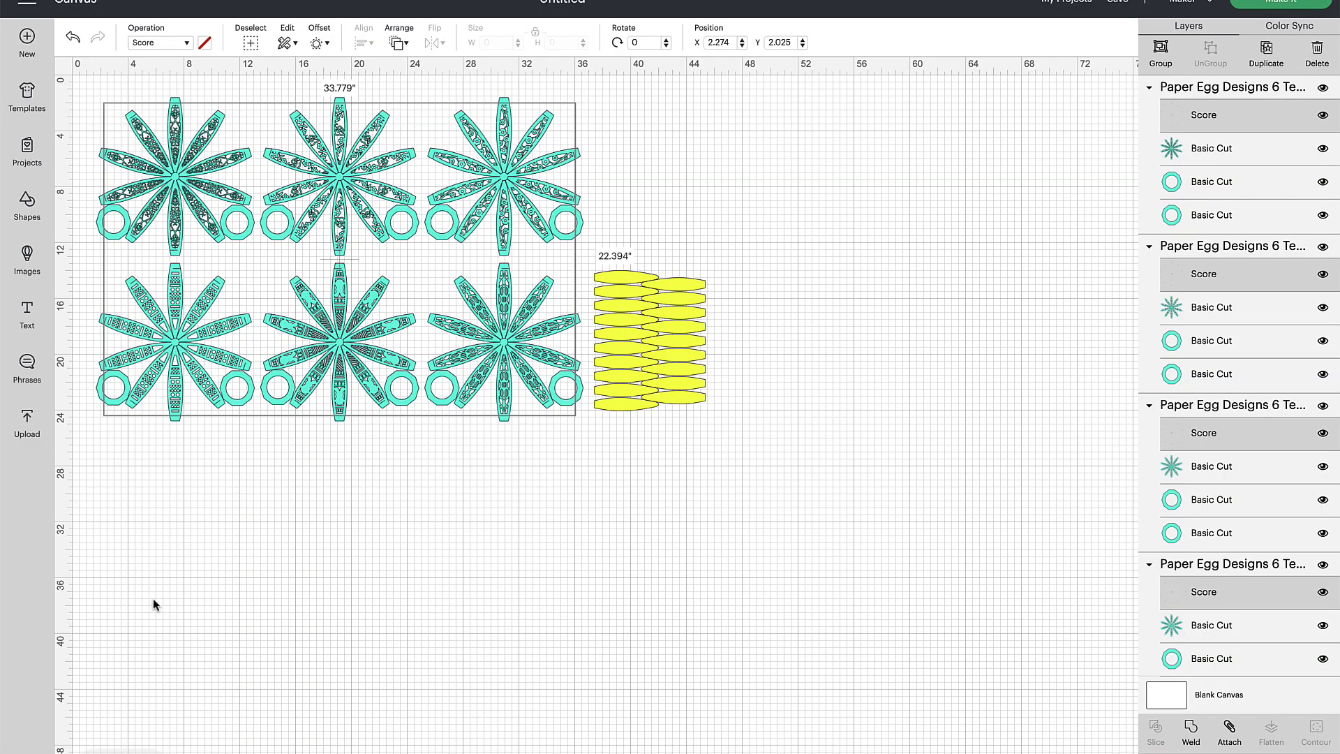
- Attach the score lines to the cut layers of the upper-left egg template
{"action": "scroll", "coordinate": [108, 305], "scroll_direction": "up", "scroll_amount": 3}
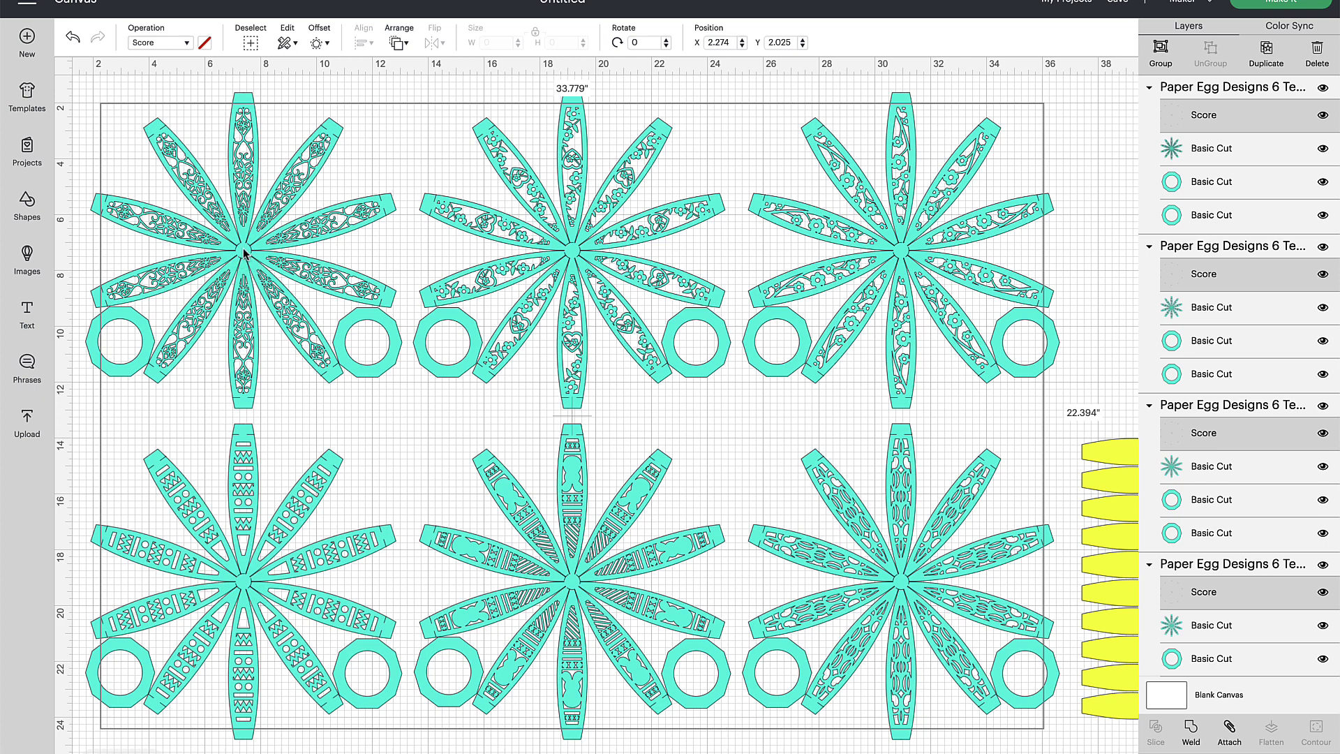
{"action": "left_click", "coordinate": [118, 84]}
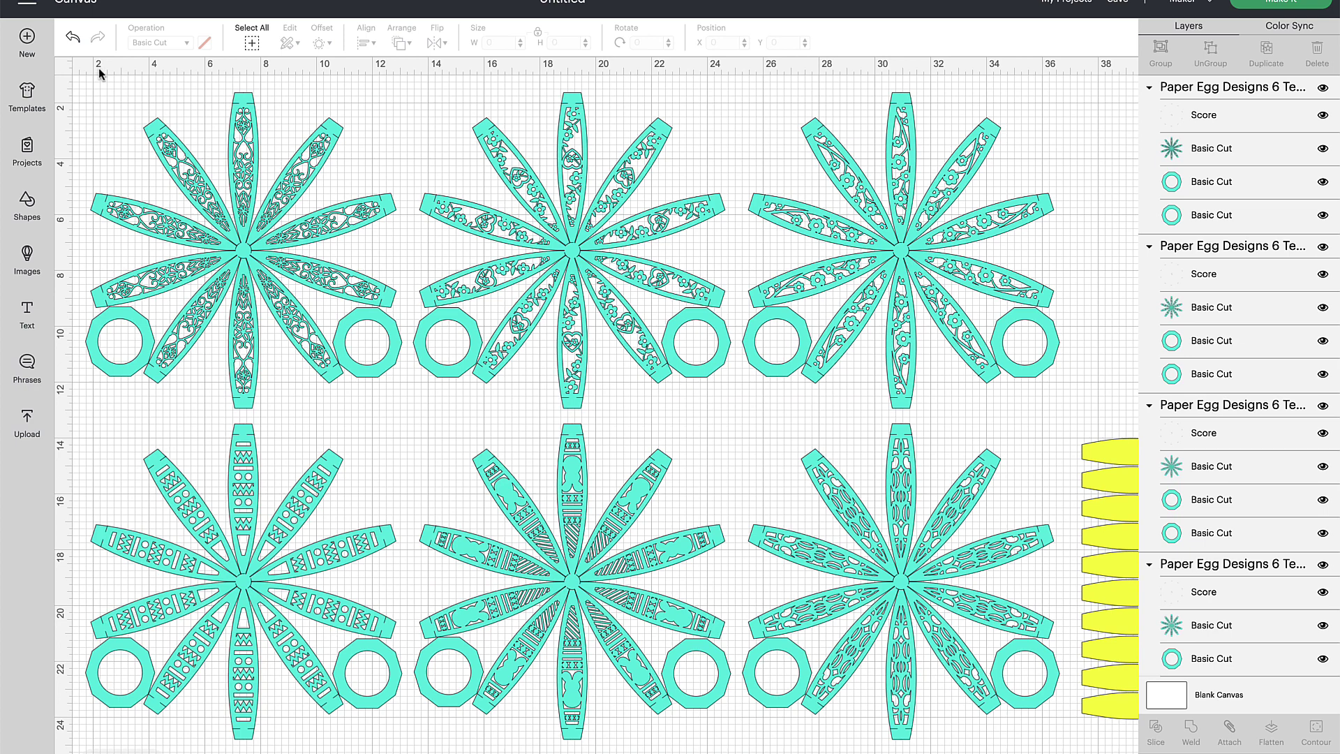
{"action": "left_click_drag", "start_coordinate": [79, 79], "coordinate": [391, 405]}
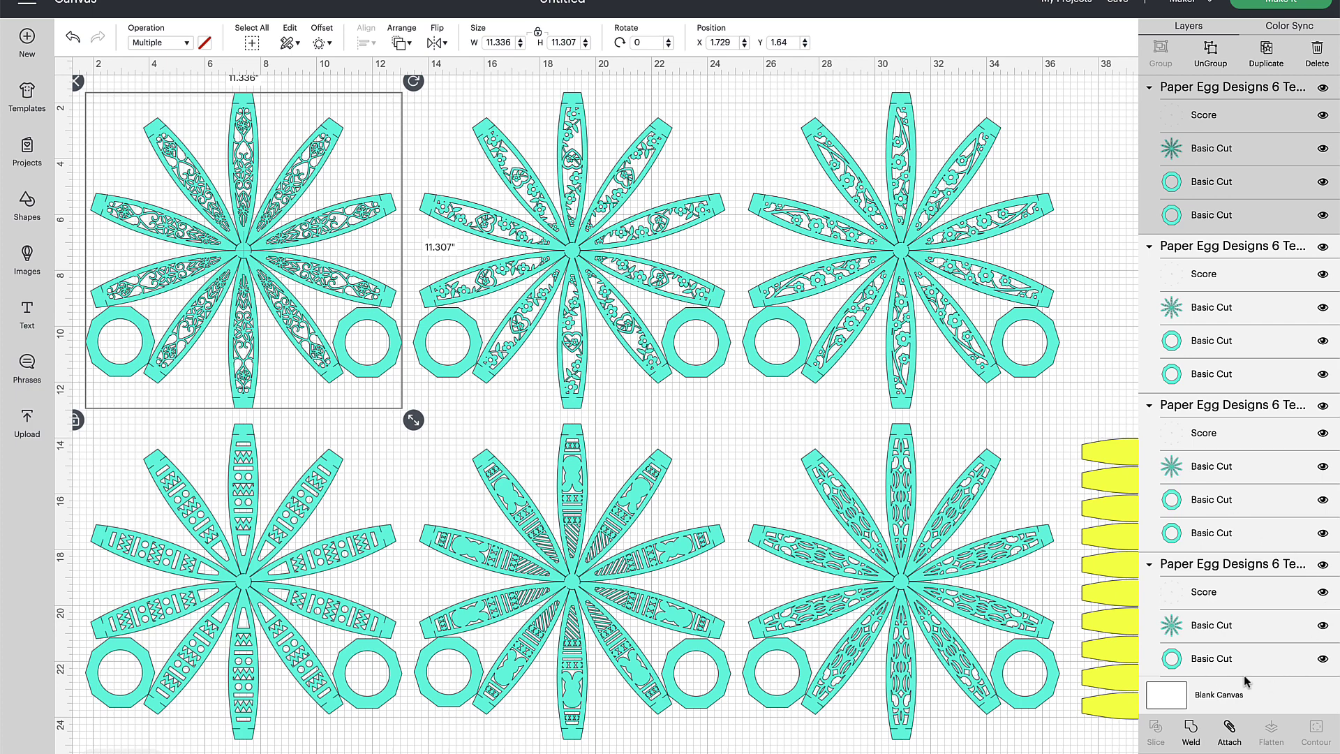
{"action": "left_click", "coordinate": [1230, 733]}
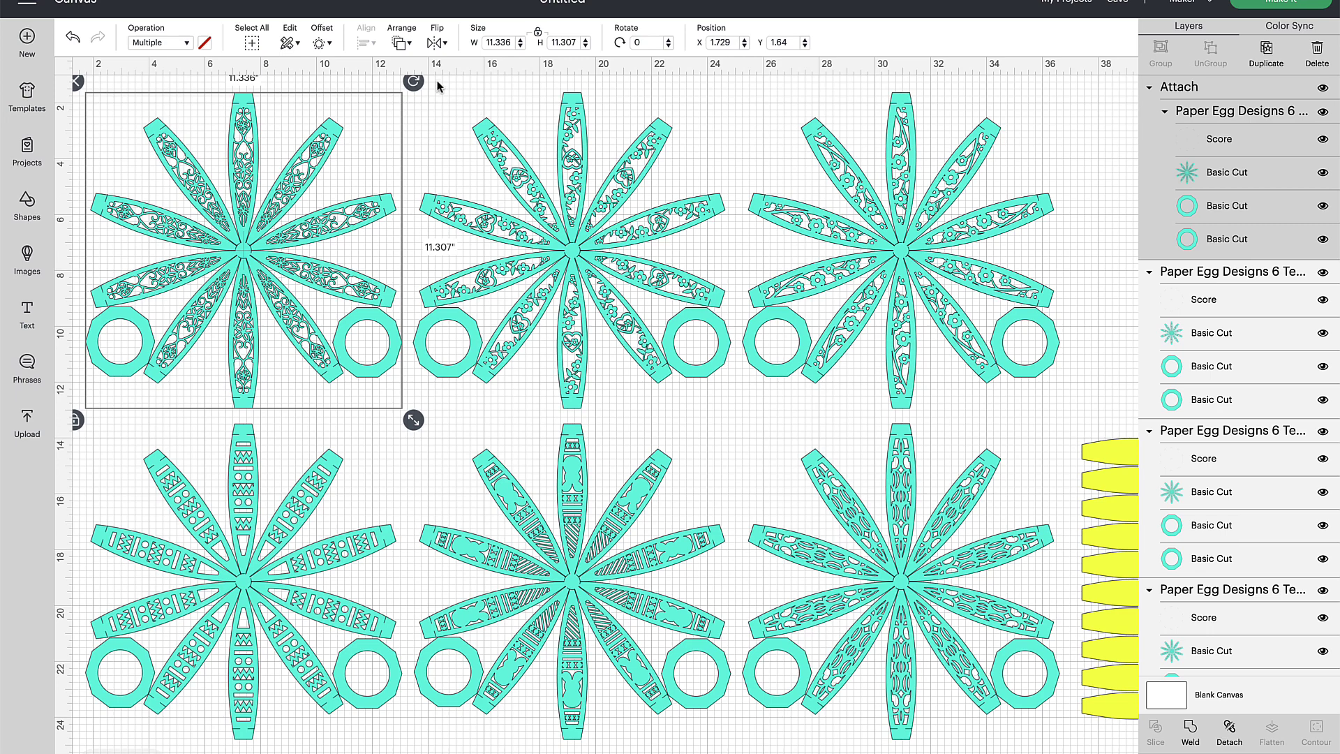
- Attach the score and cut layers of the upper-middle, upper-right, lower-left and lower-middle egg templates, one template at a time
{"action": "left_click_drag", "start_coordinate": [430, 78], "coordinate": [722, 397]}
{"action": "scroll", "coordinate": [722, 401], "scroll_direction": "down", "scroll_amount": 1}
{"action": "left_click", "coordinate": [1230, 733]}
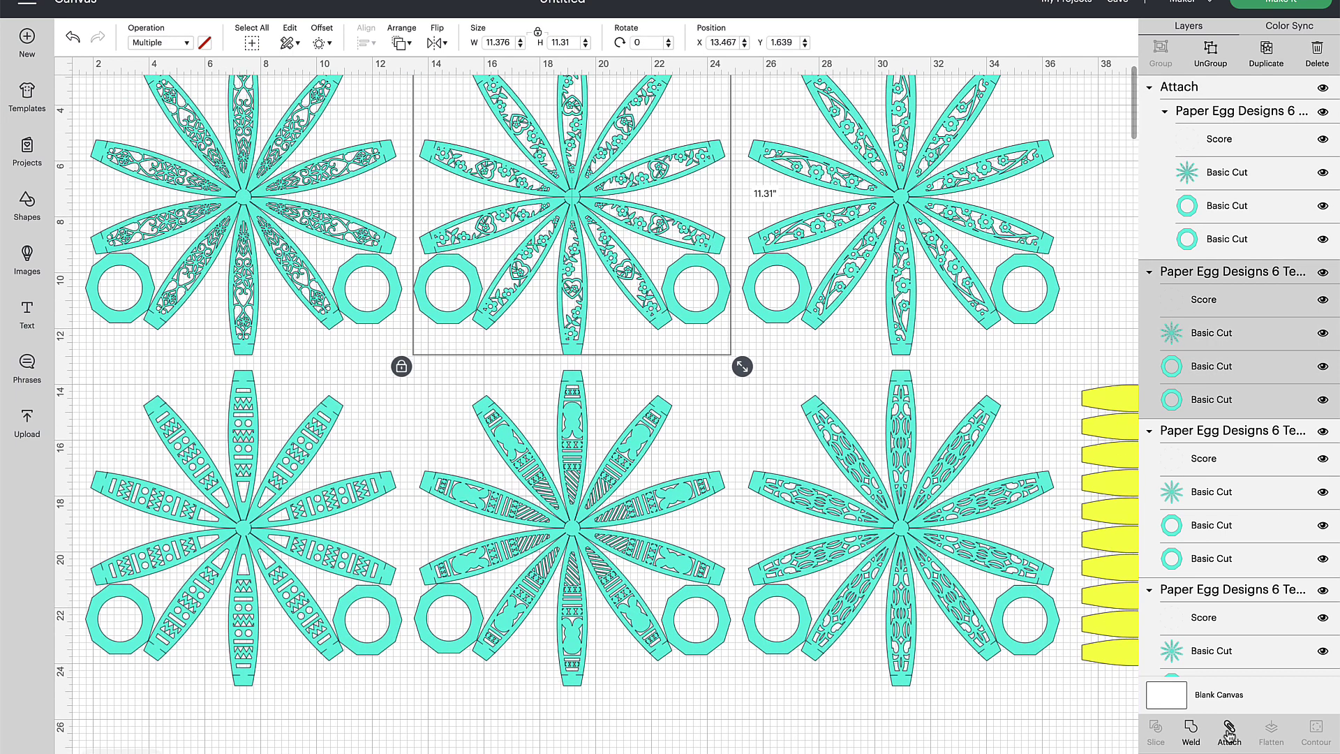
{"action": "left_click_drag", "start_coordinate": [1070, 350], "coordinate": [741, 68]}
{"action": "left_click", "coordinate": [1229, 732]}
{"action": "left_click_drag", "start_coordinate": [363, 718], "coordinate": [96, 361]}
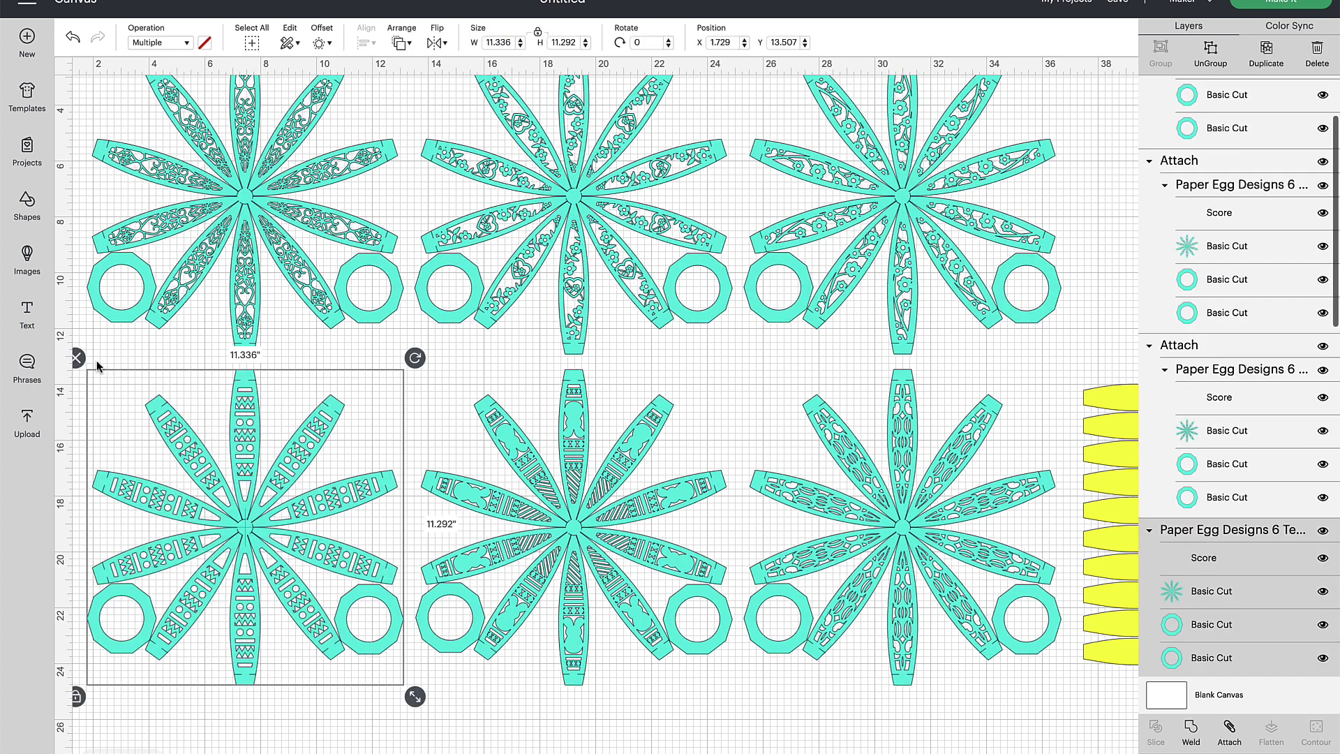
{"action": "left_click_drag", "start_coordinate": [718, 707], "coordinate": [413, 361]}
- Ungroup the lower-right egg template from the yellow pieces and attach only the template's score and cut layers
{"action": "left_click_drag", "start_coordinate": [1054, 713], "coordinate": [752, 358]}
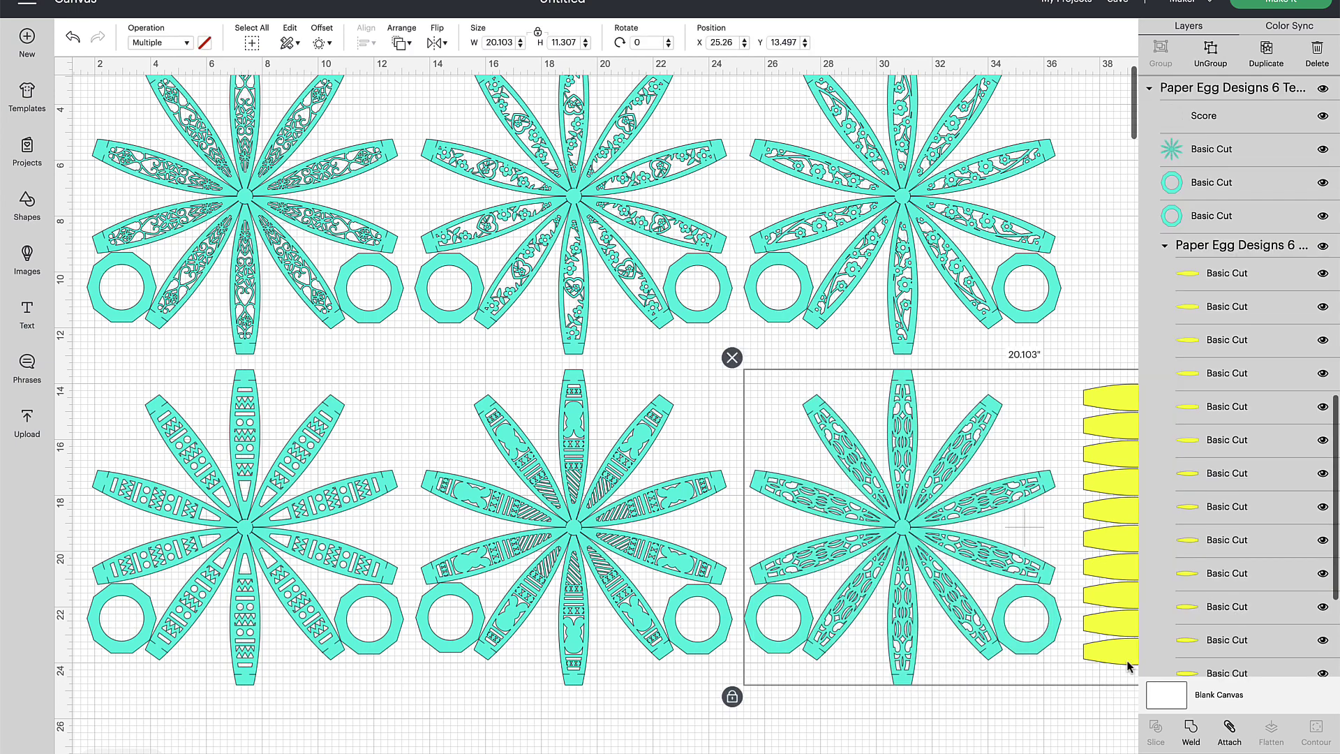
{"action": "left_click", "coordinate": [1210, 53]}
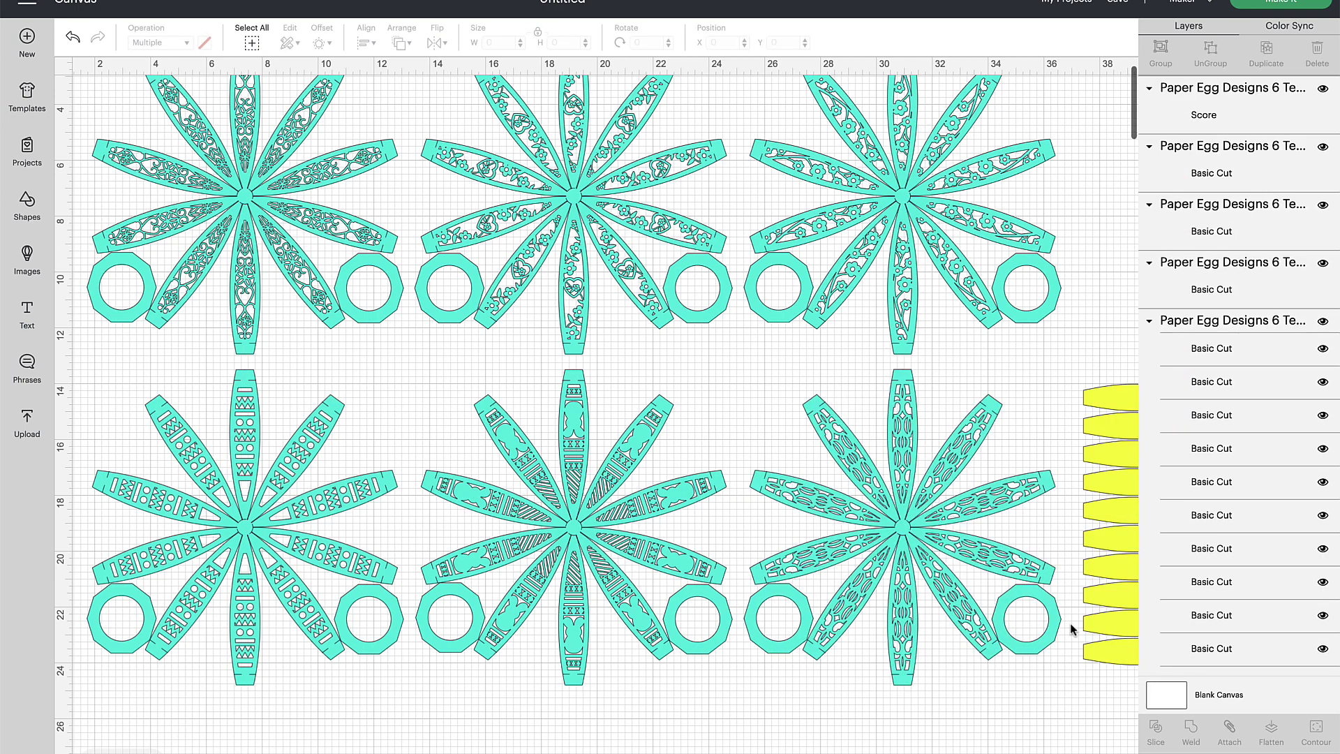
{"action": "left_click_drag", "start_coordinate": [1043, 706], "coordinate": [754, 360]}
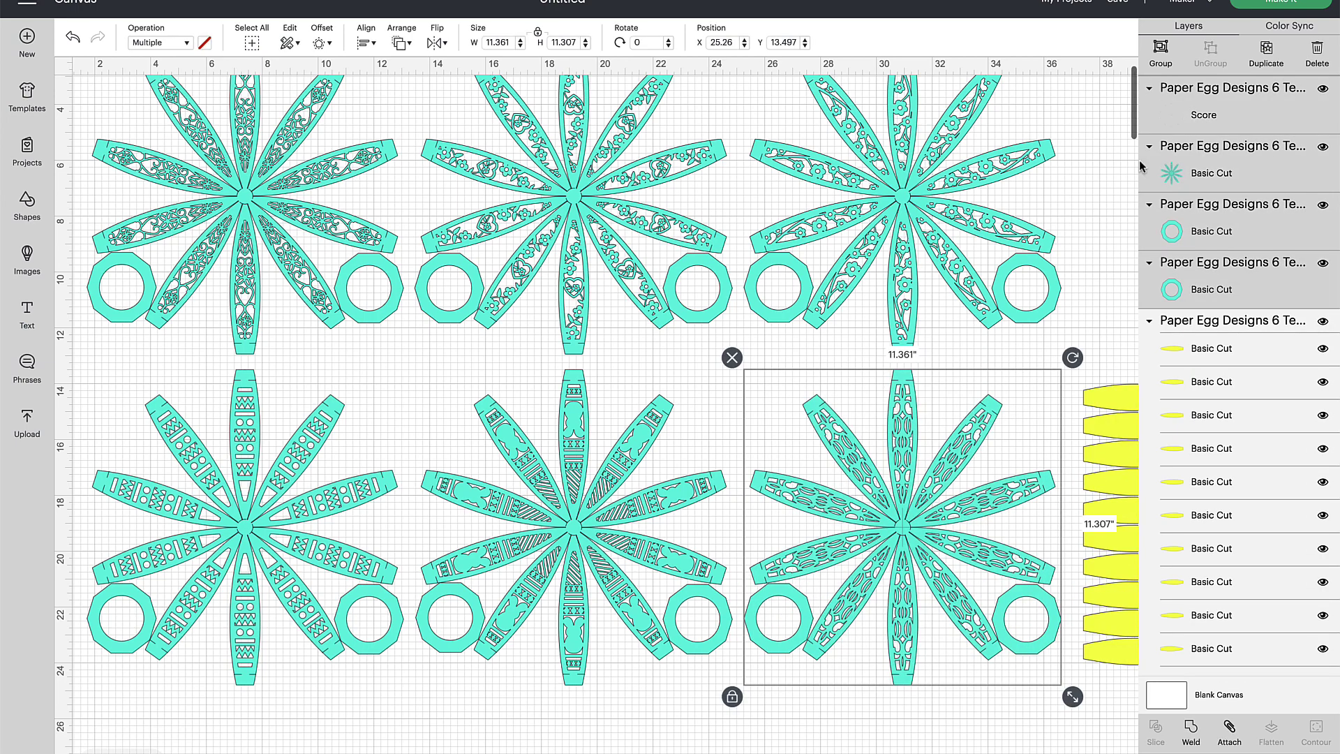
{"action": "left_click", "coordinate": [1229, 733]}
- Select all the yellow egg liner pieces beside the lower-right template and attach them together as one layout
{"action": "scroll", "coordinate": [1067, 711], "scroll_direction": "right", "scroll_amount": 2}
{"action": "scroll", "coordinate": [1067, 712], "scroll_direction": "right", "scroll_amount": 5}
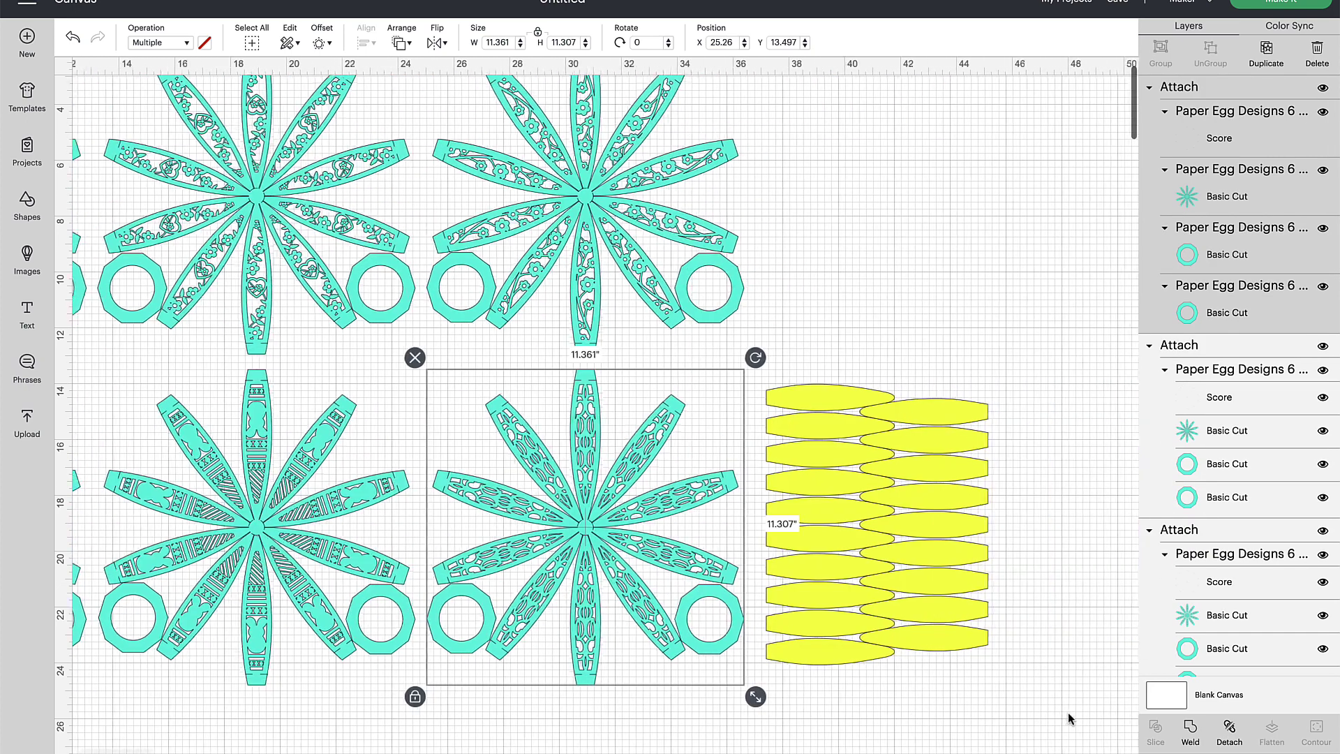
{"action": "left_click_drag", "start_coordinate": [1012, 689], "coordinate": [759, 374]}
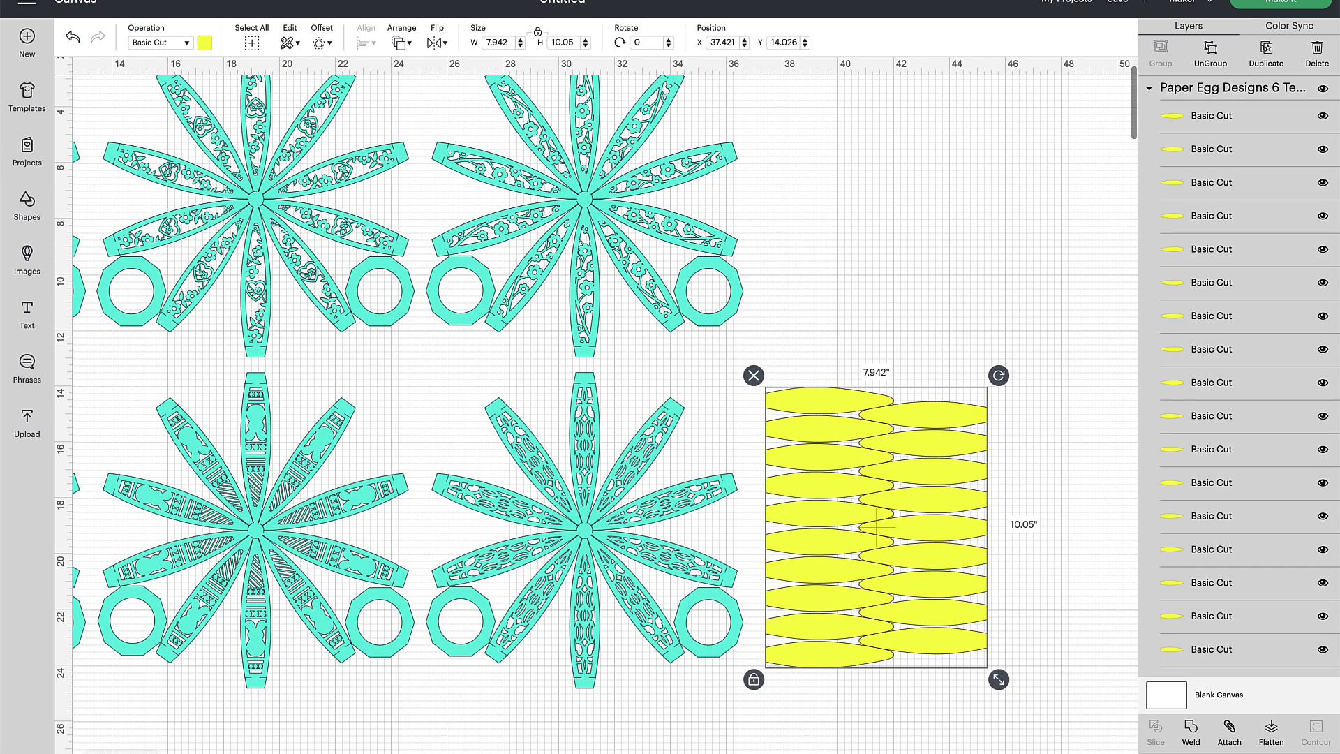
{"action": "left_click", "coordinate": [1229, 737]}
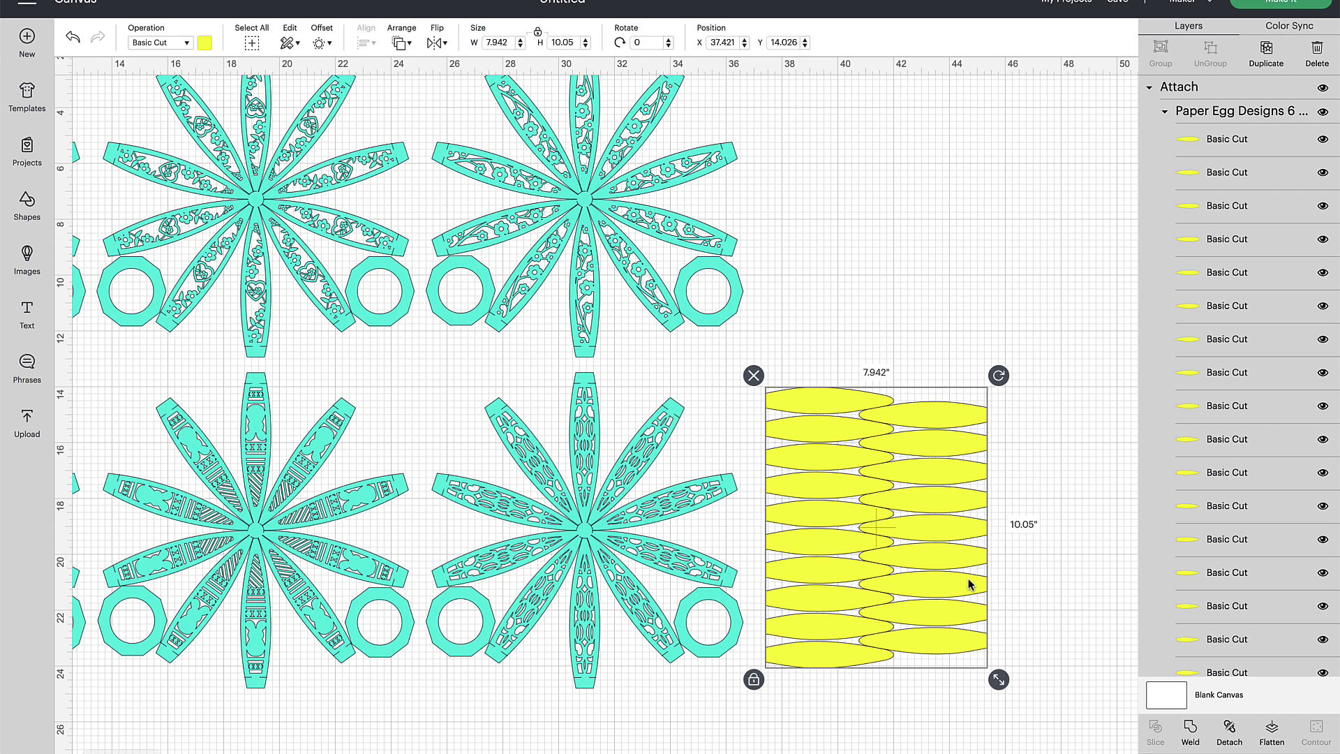
{"action": "left_click", "coordinate": [1009, 735]}
{"action": "left_click_drag", "start_coordinate": [1011, 706], "coordinate": [767, 377]}
{"action": "left_click", "coordinate": [1227, 729]}
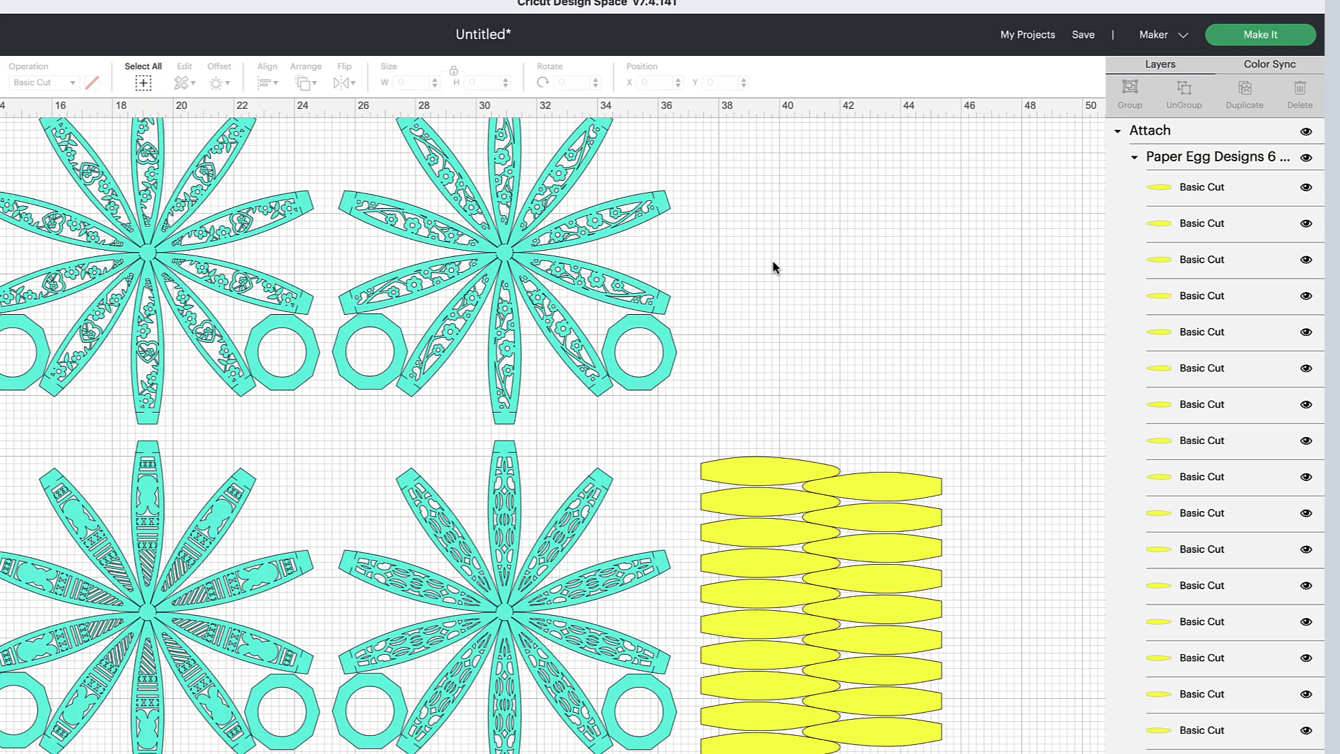
- Proceed to mat preparation and set the yellow pieces' mat to the 8.5 in x 11 in (Letter) material size
{"action": "left_click", "coordinate": [1249, 42]}
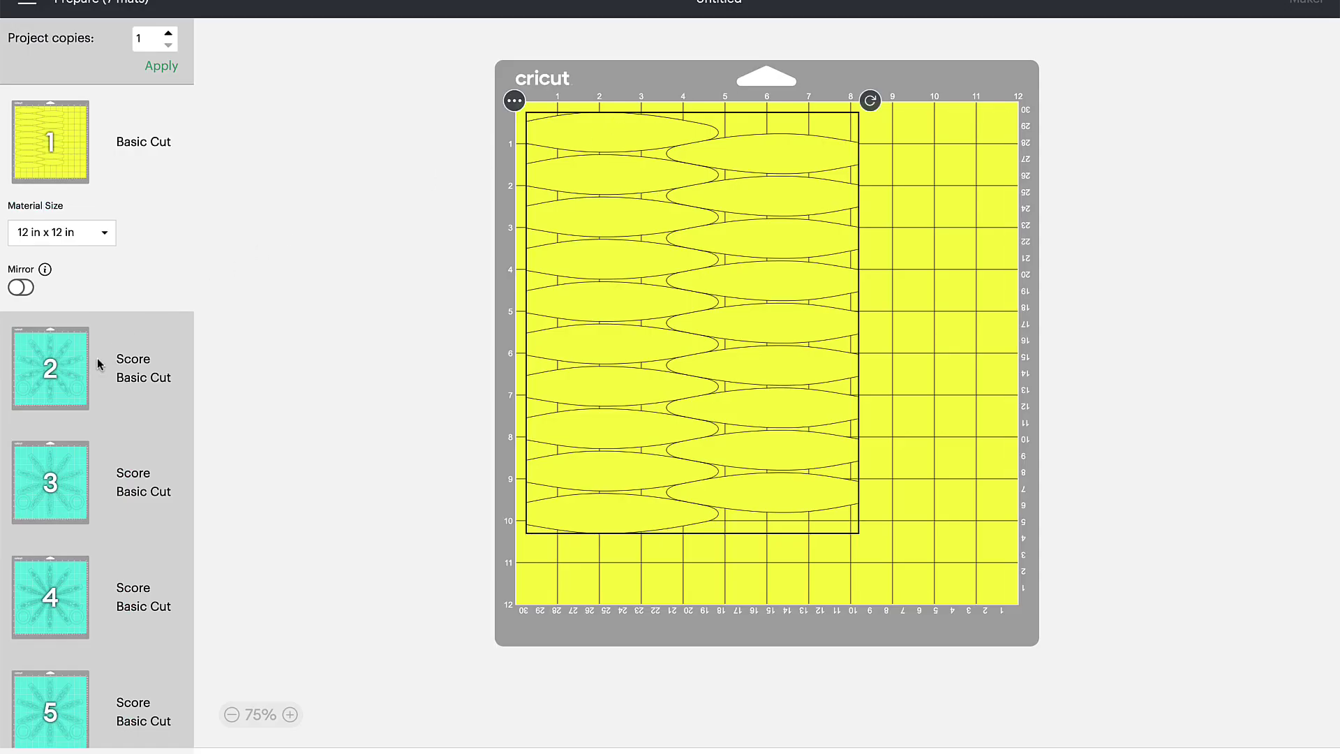
{"action": "scroll", "coordinate": [98, 363], "scroll_direction": "down", "scroll_amount": 4}
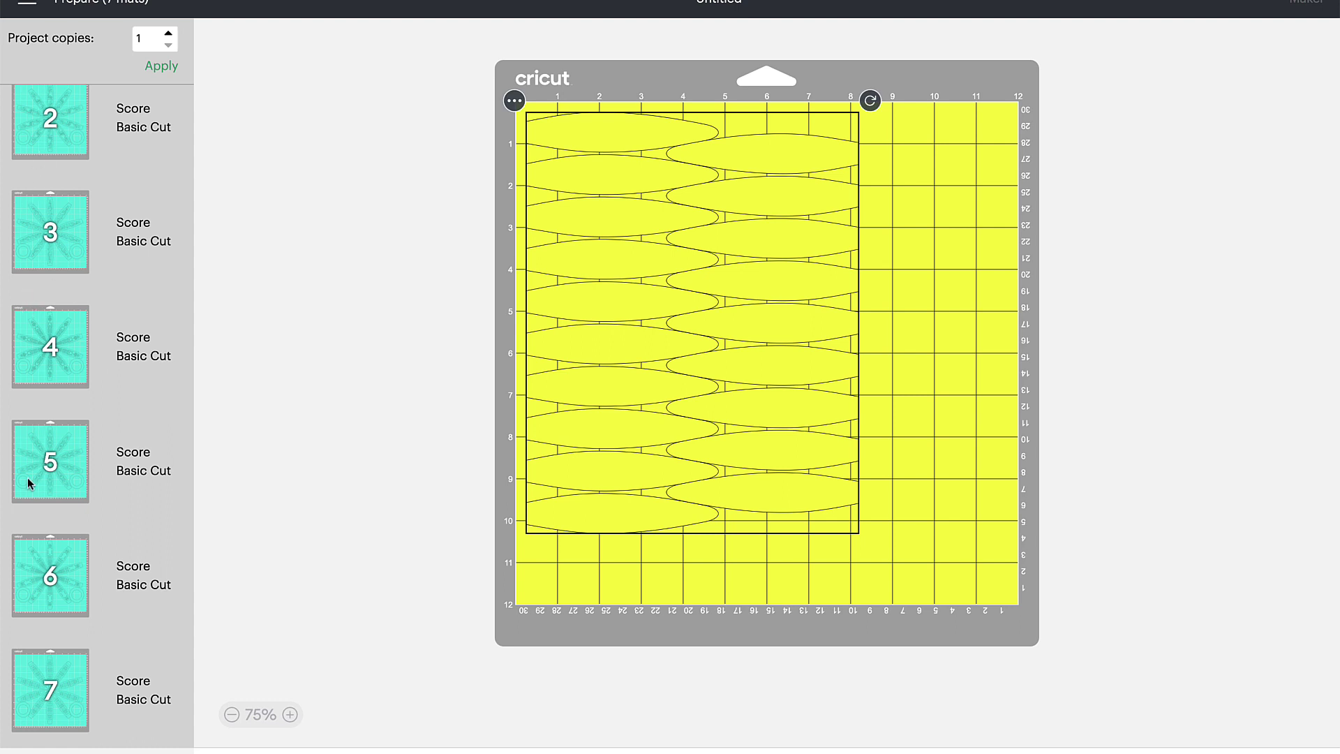
{"action": "scroll", "coordinate": [50, 419], "scroll_direction": "up", "scroll_amount": 4}
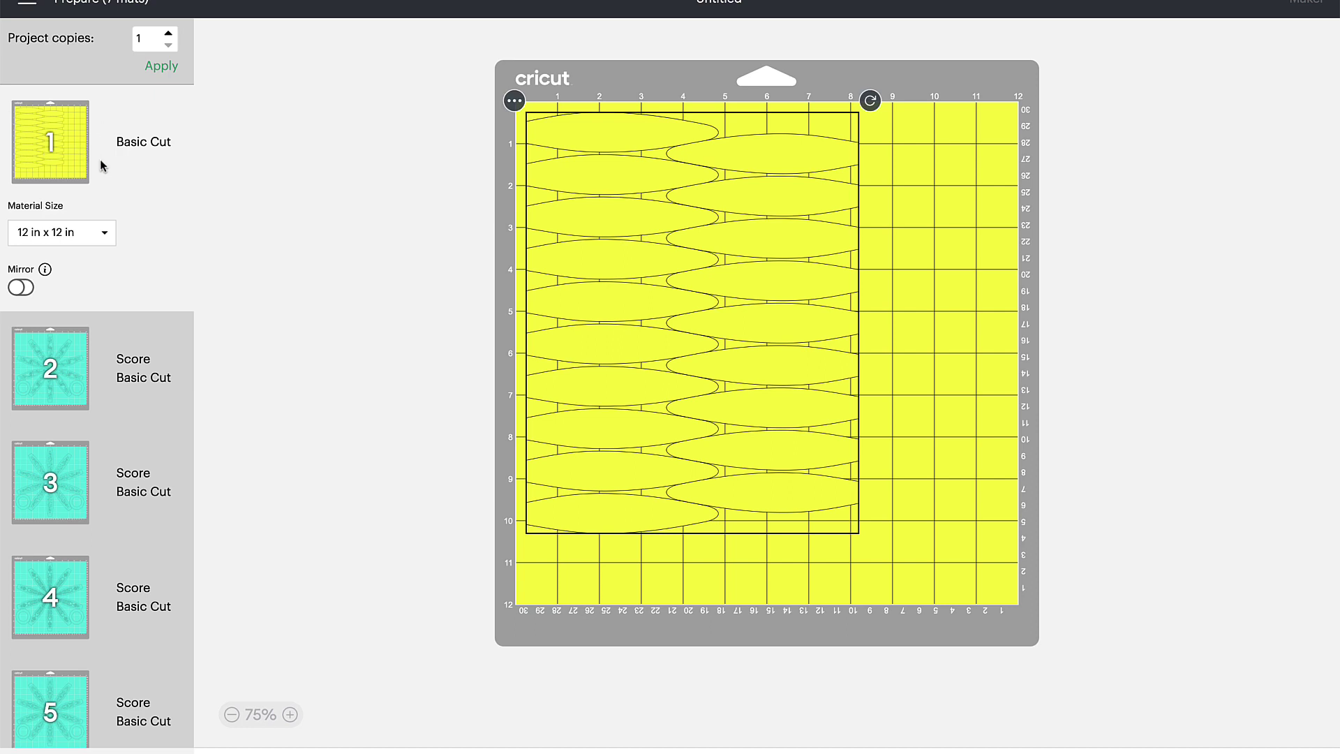
{"action": "left_click", "coordinate": [110, 235]}
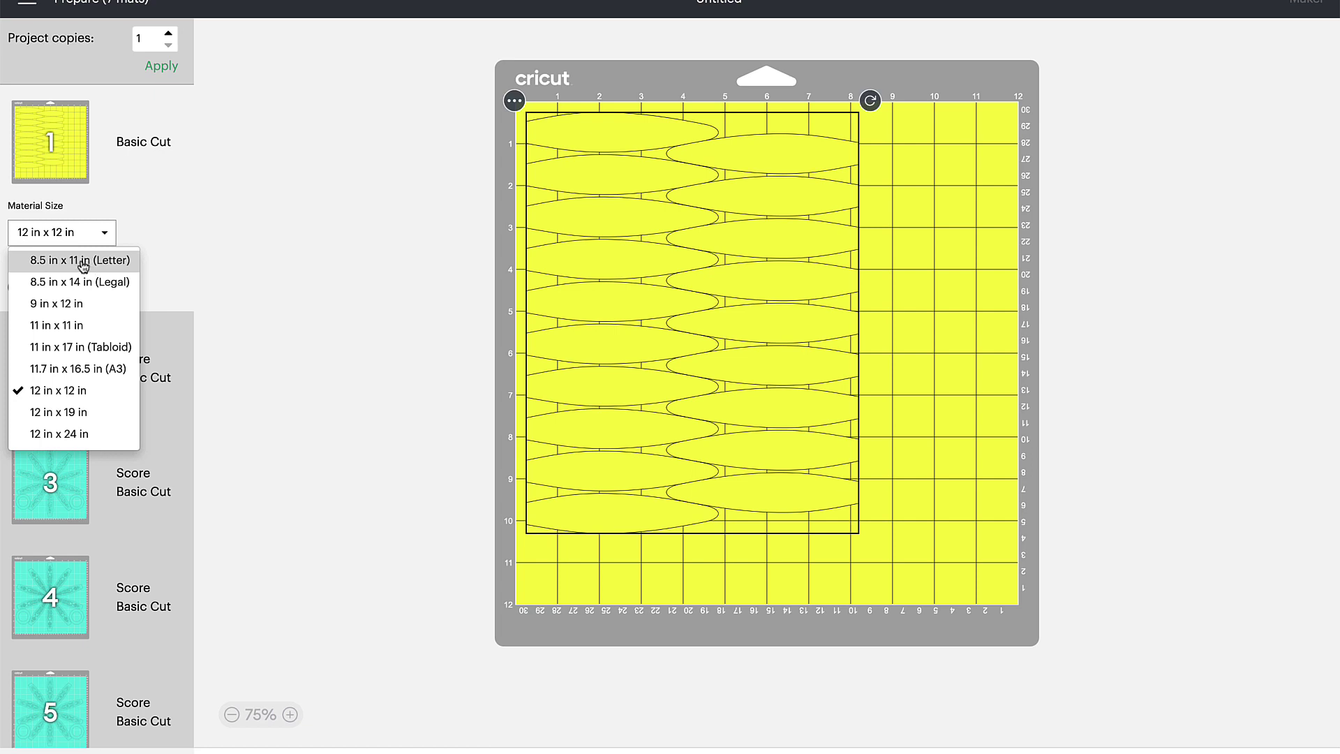
{"action": "left_click", "coordinate": [82, 262]}
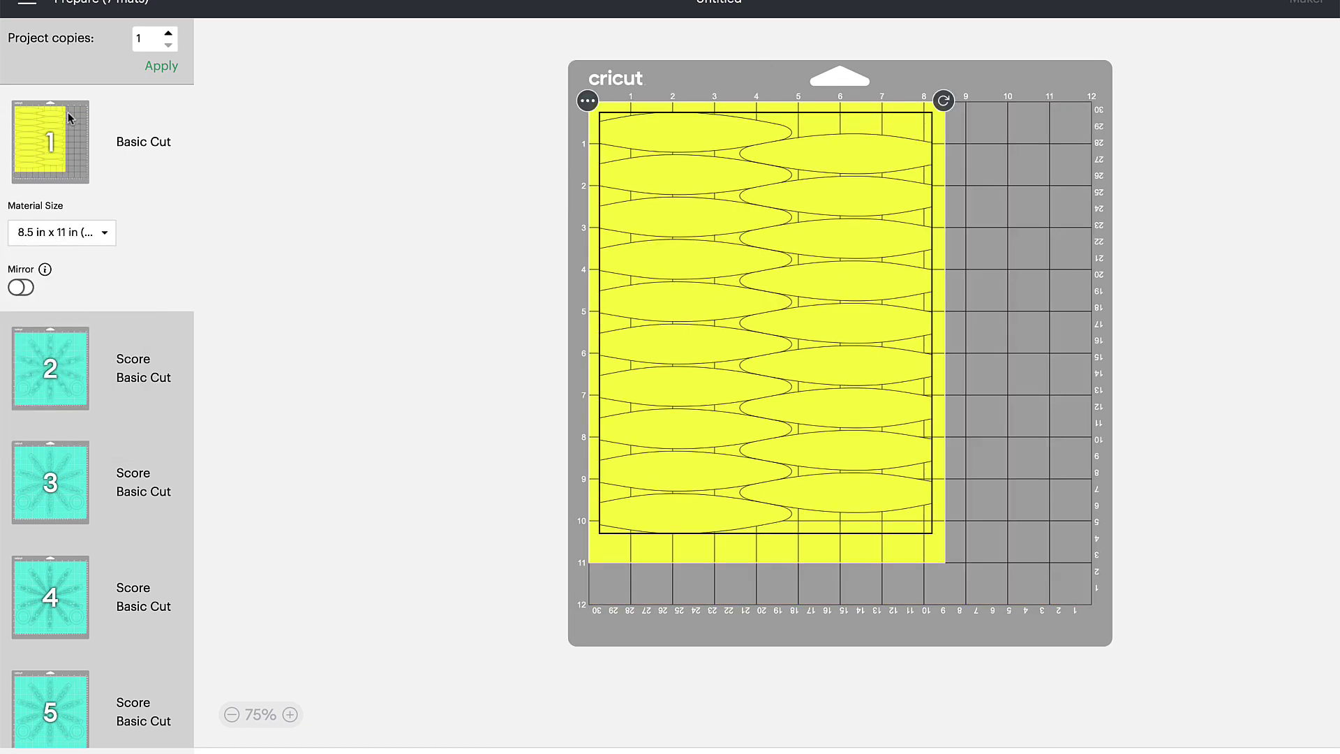
- Preview mats 2 through 7 one after another to check each egg template's layout and material size
{"action": "left_click", "coordinate": [69, 394]}
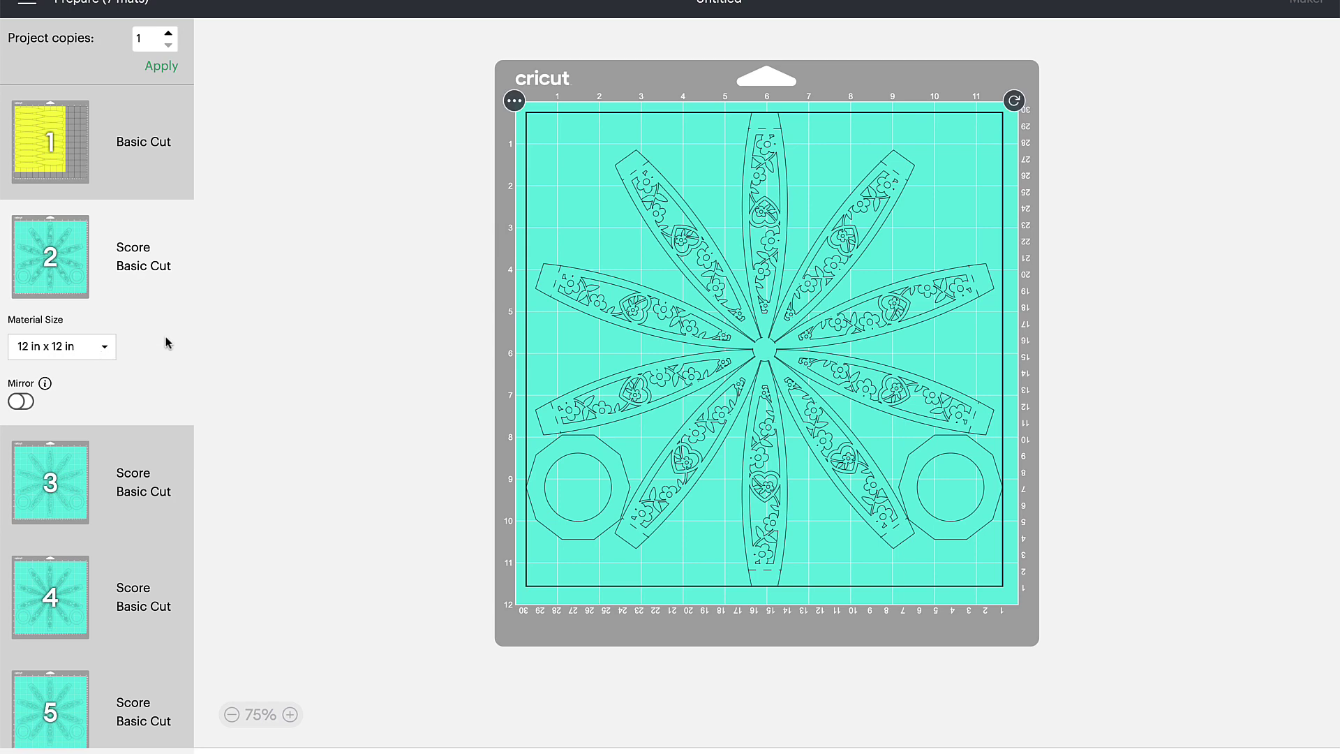
{"action": "scroll", "coordinate": [166, 342], "scroll_direction": "down", "scroll_amount": 4}
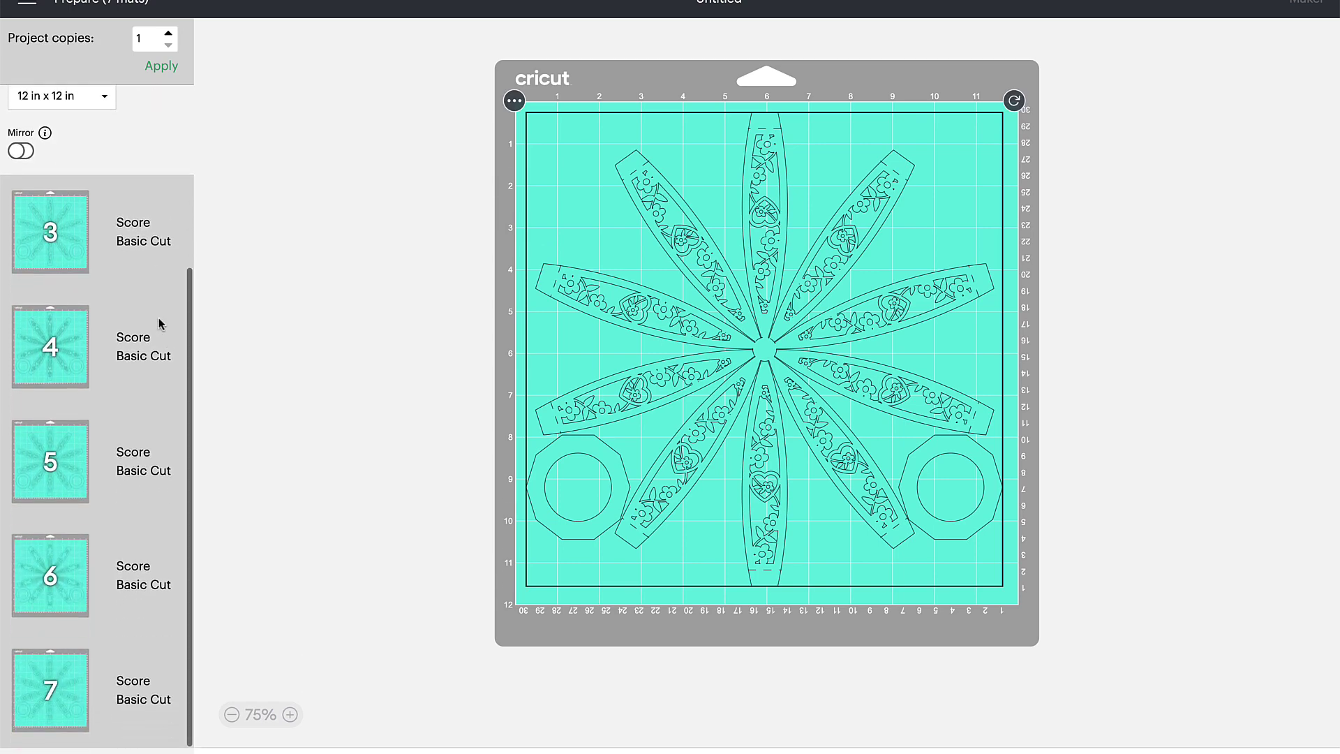
{"action": "left_click", "coordinate": [68, 245]}
{"action": "left_click", "coordinate": [81, 377]}
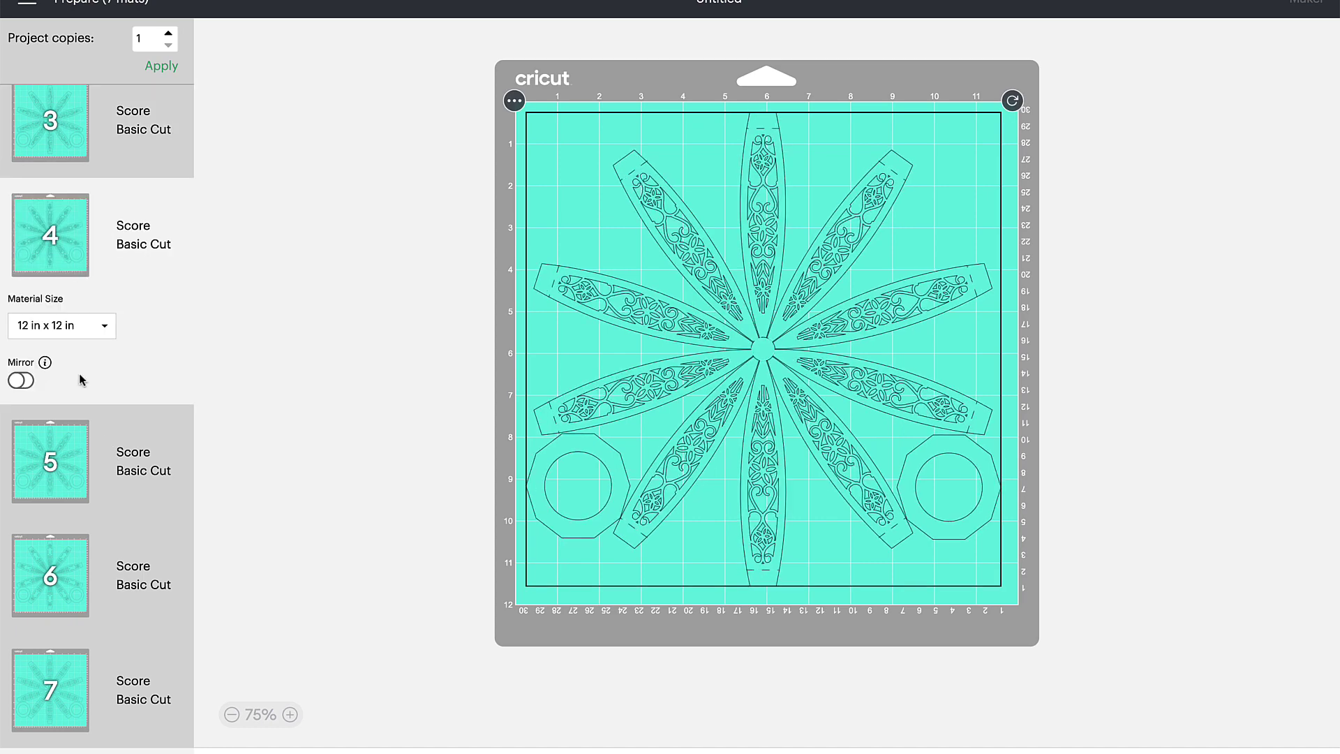
{"action": "left_click", "coordinate": [81, 481]}
{"action": "left_click", "coordinate": [81, 592]}
{"action": "left_click", "coordinate": [79, 708]}
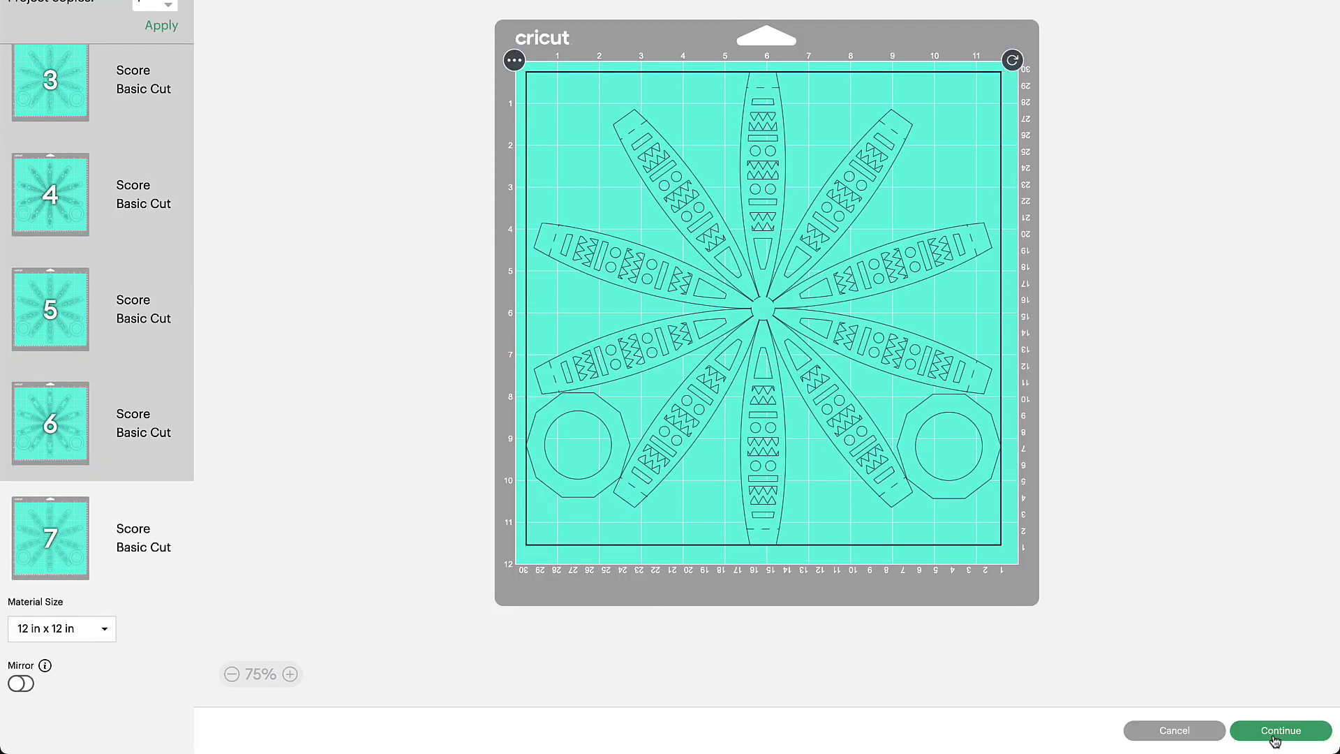
- Continue to the make stage and set the yellow pieces' mat to Vellum base material with More pressure
{"action": "left_click", "coordinate": [1275, 732]}
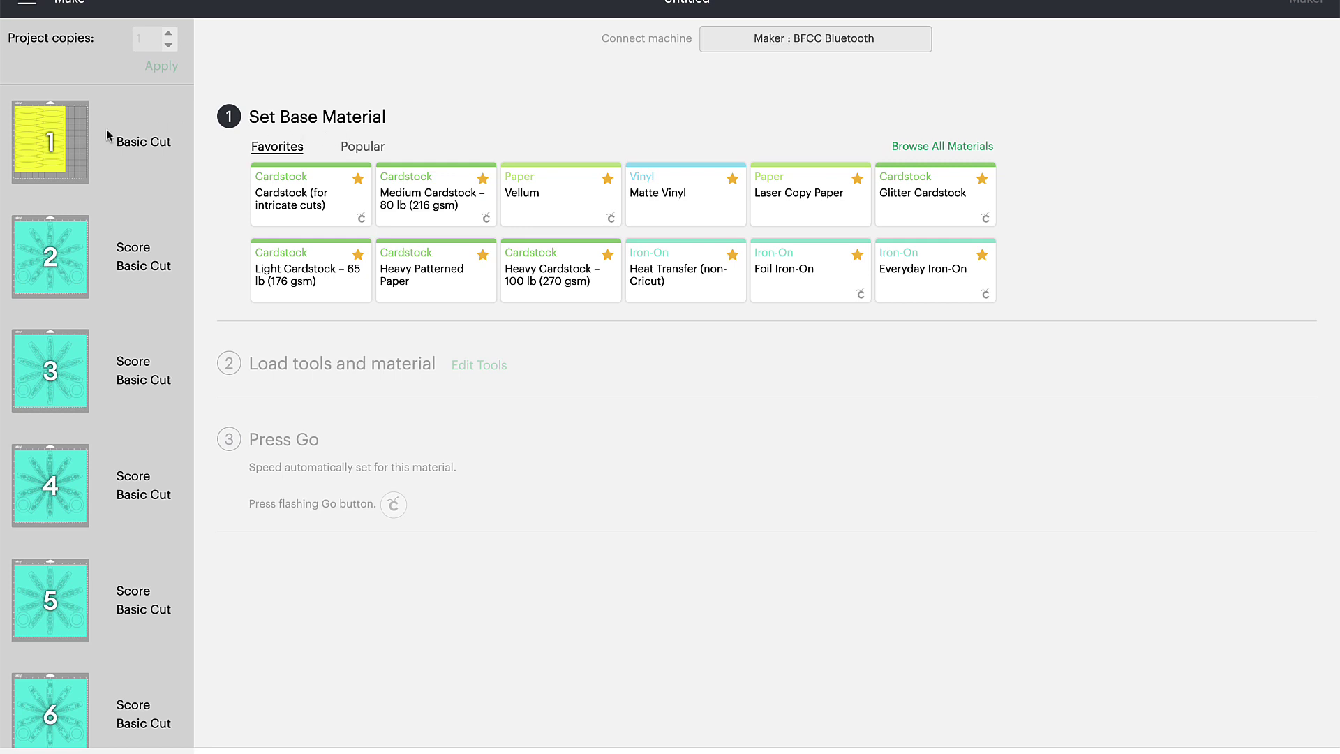
{"action": "left_click", "coordinate": [61, 144]}
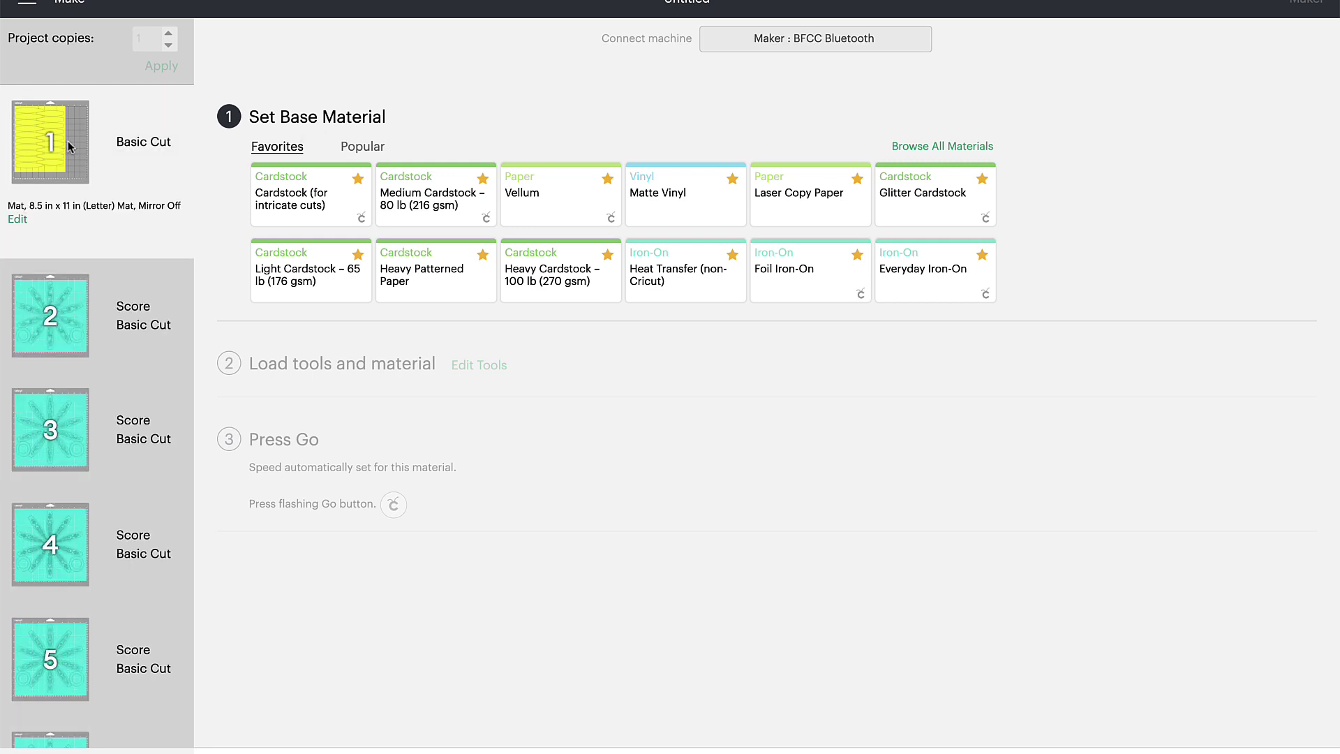
{"action": "left_click", "coordinate": [557, 199]}
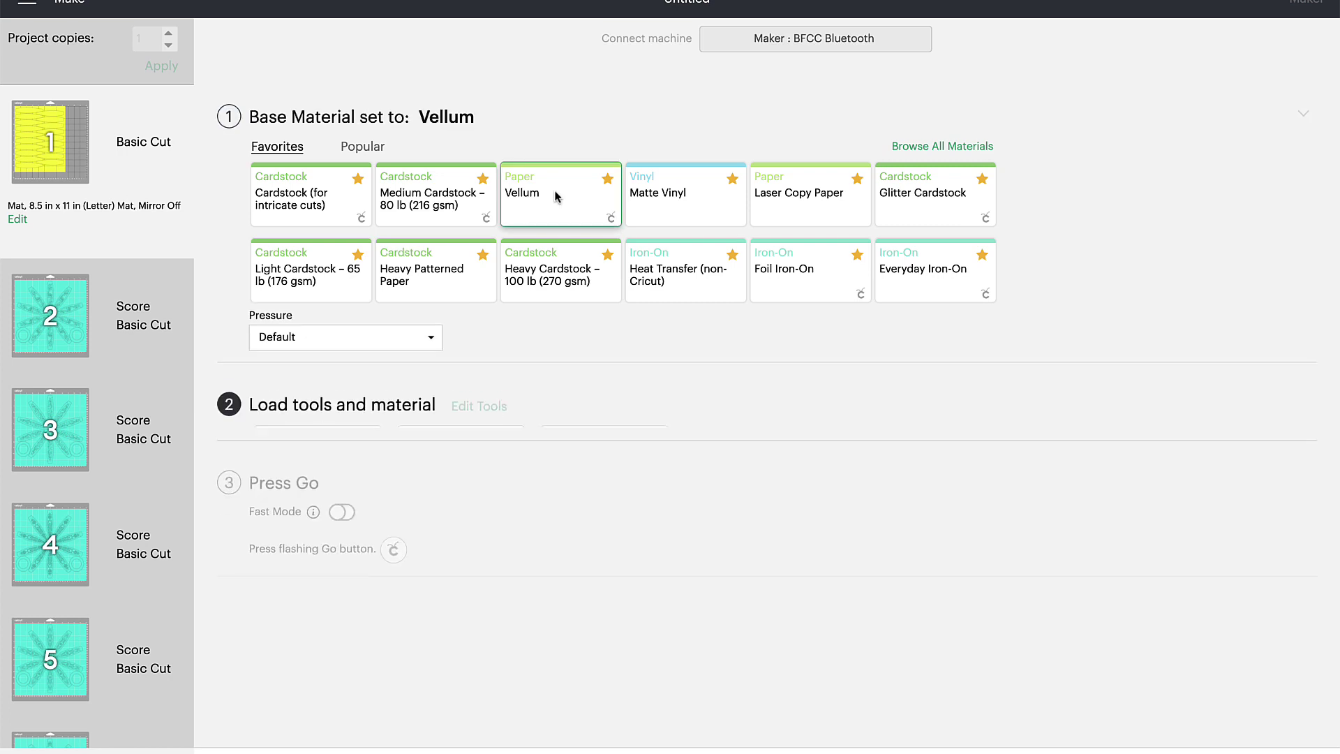
{"action": "left_click", "coordinate": [419, 171]}
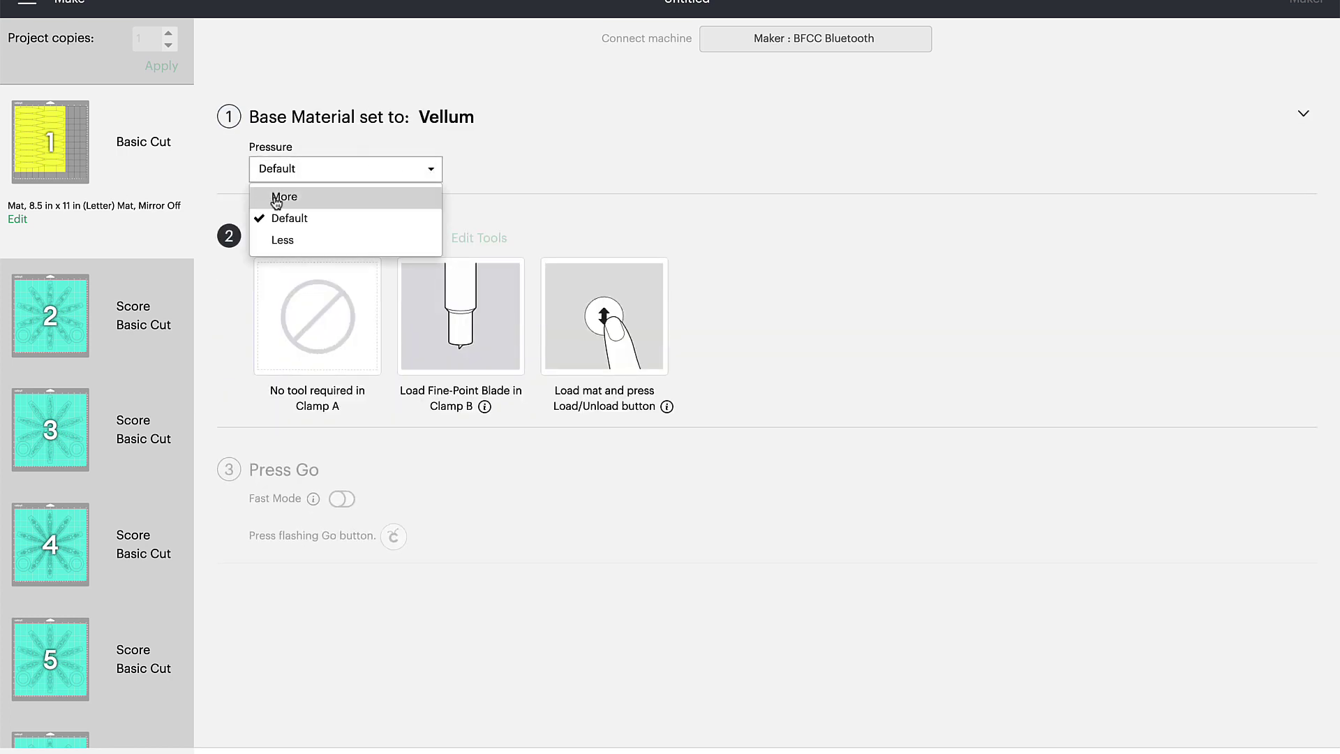
{"action": "left_click", "coordinate": [275, 196]}
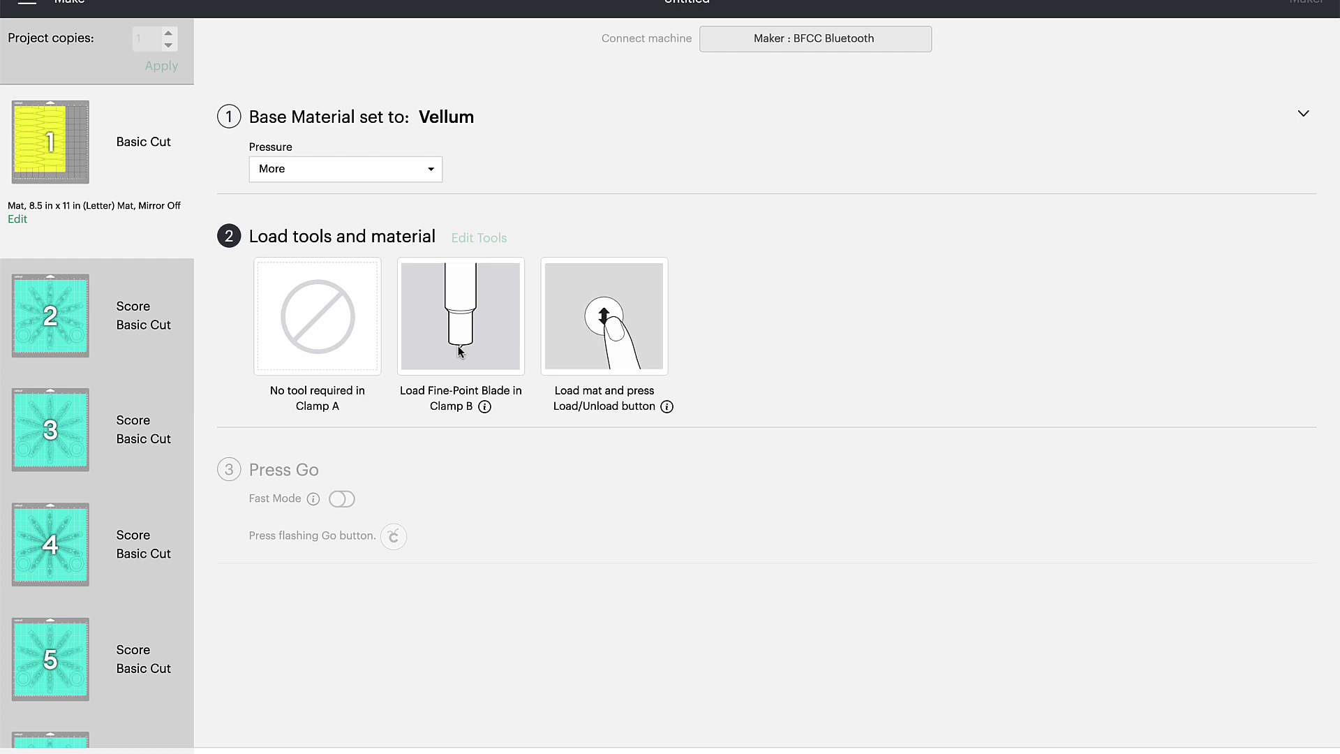
- Switch to mat 2 and set its base material to Cardstock (for intricate cuts) with More pressure
{"action": "left_click", "coordinate": [78, 311]}
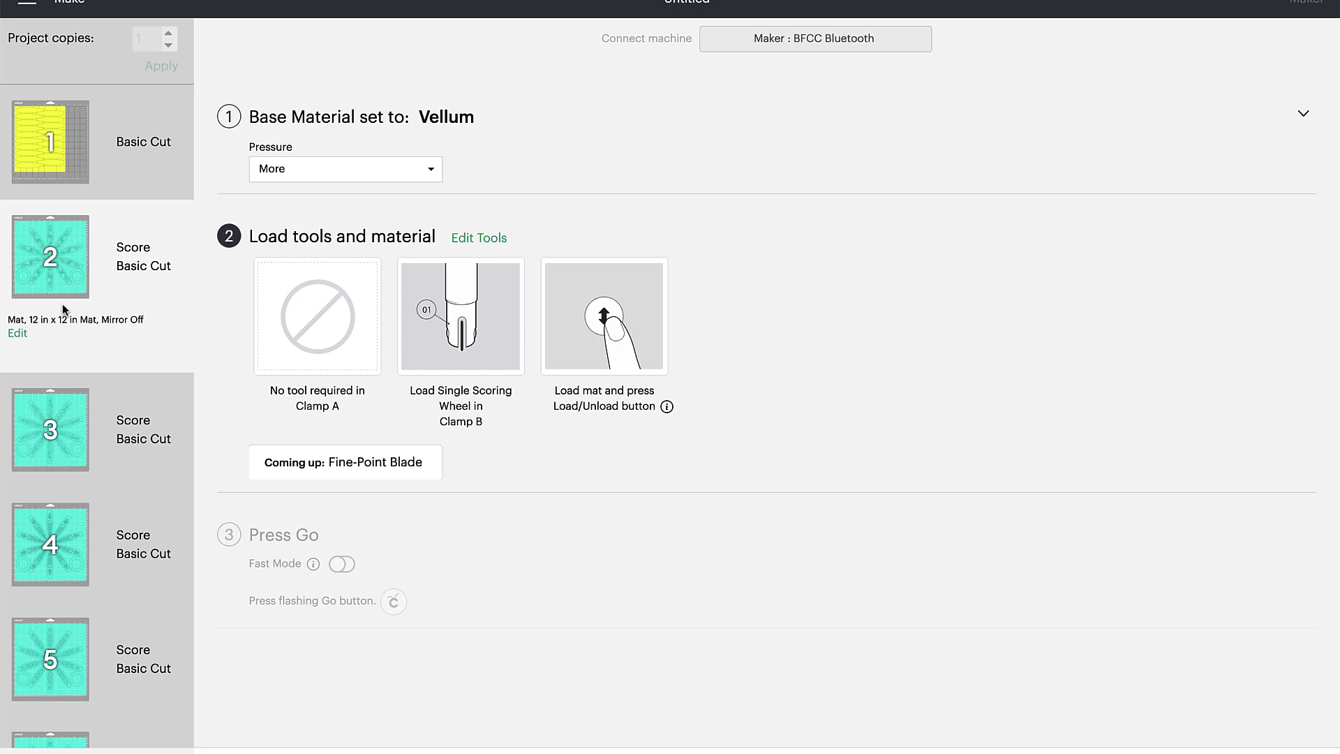
{"action": "scroll", "coordinate": [88, 346], "scroll_direction": "down", "scroll_amount": 3}
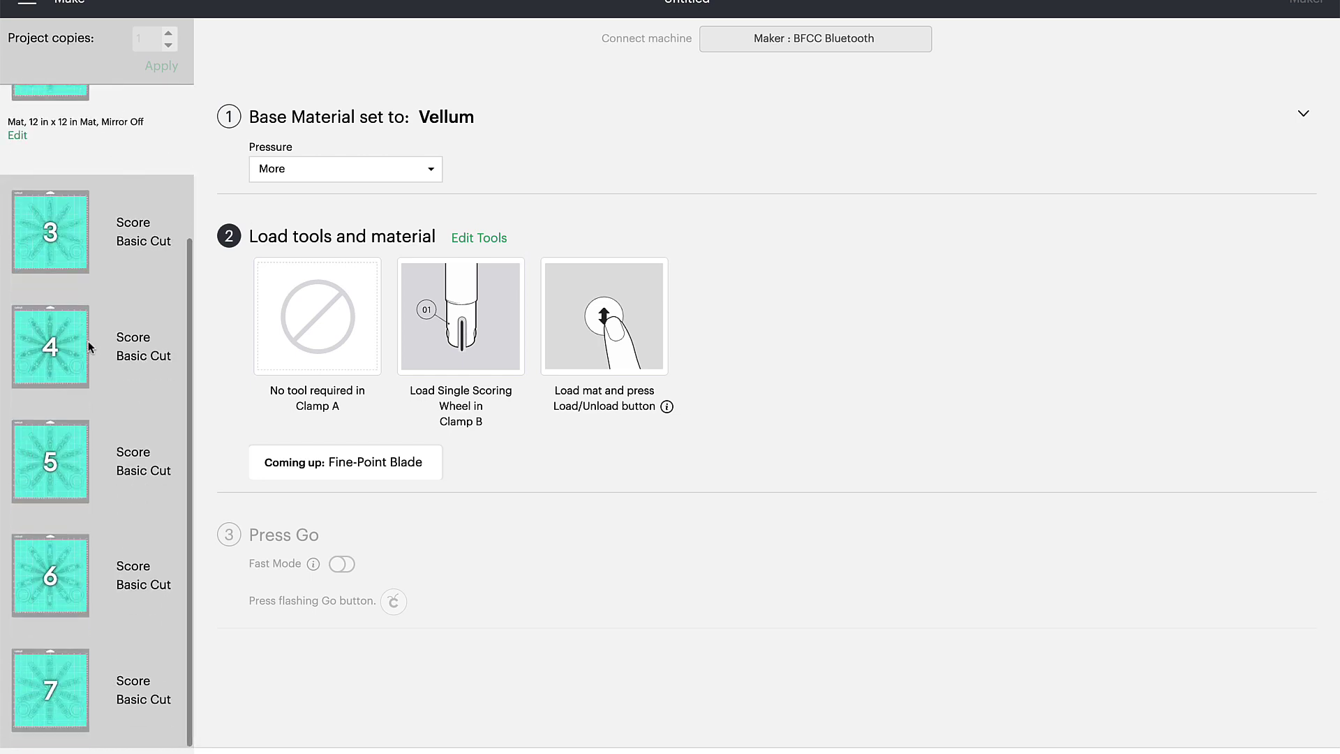
{"action": "scroll", "coordinate": [89, 346], "scroll_direction": "up", "scroll_amount": 3}
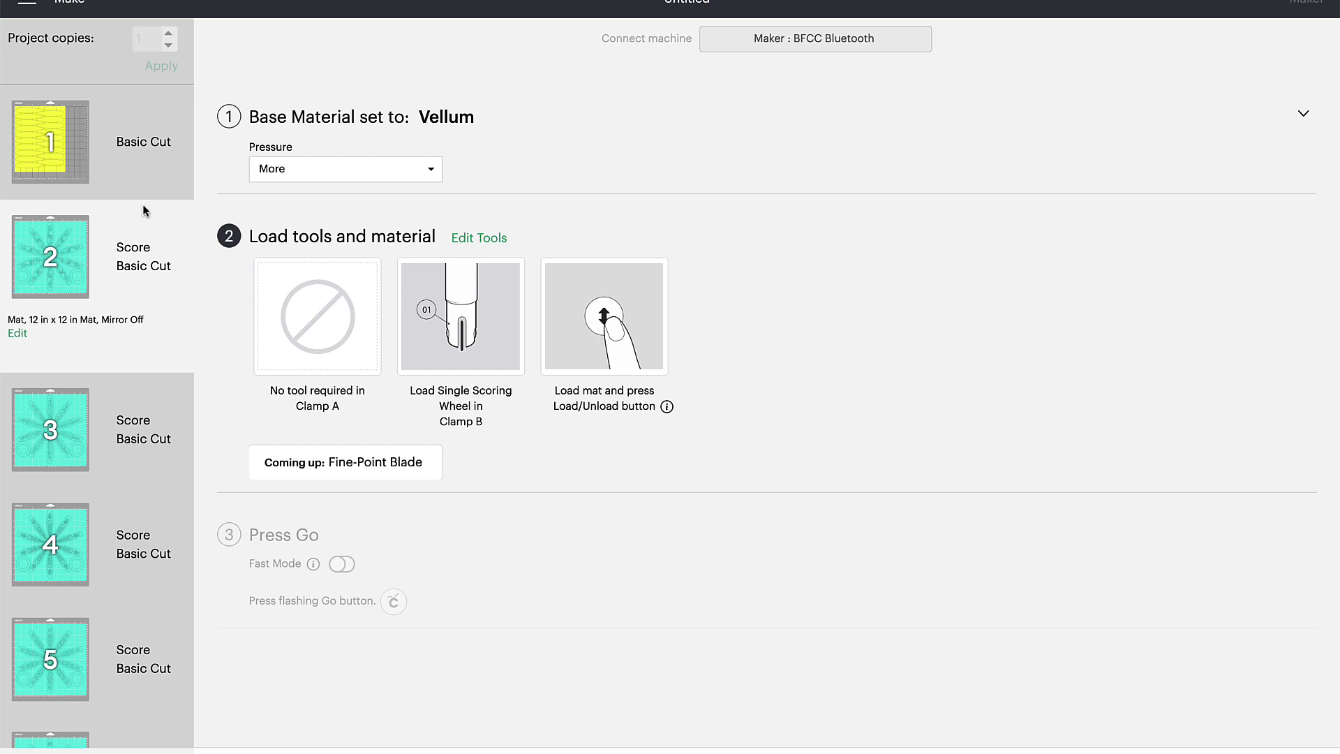
{"action": "left_click", "coordinate": [431, 171]}
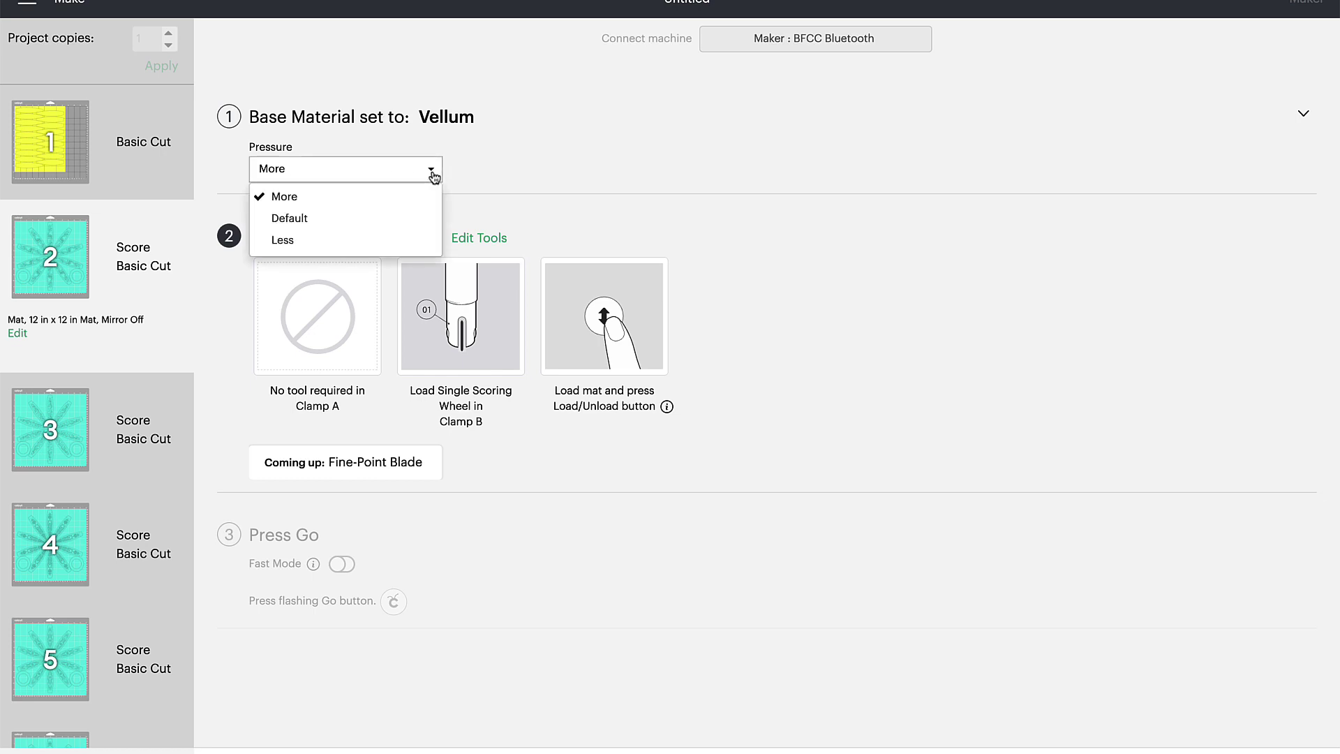
{"action": "left_click", "coordinate": [328, 118]}
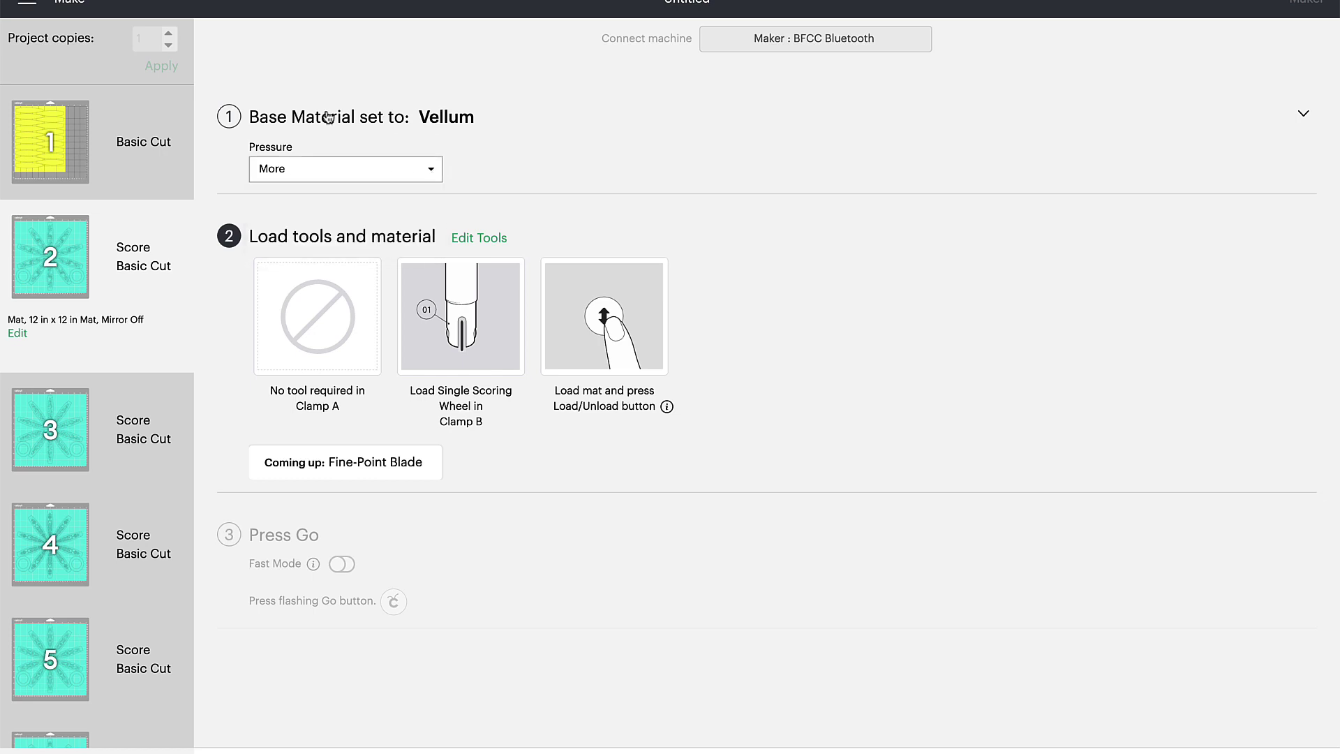
{"action": "left_click", "coordinate": [443, 117]}
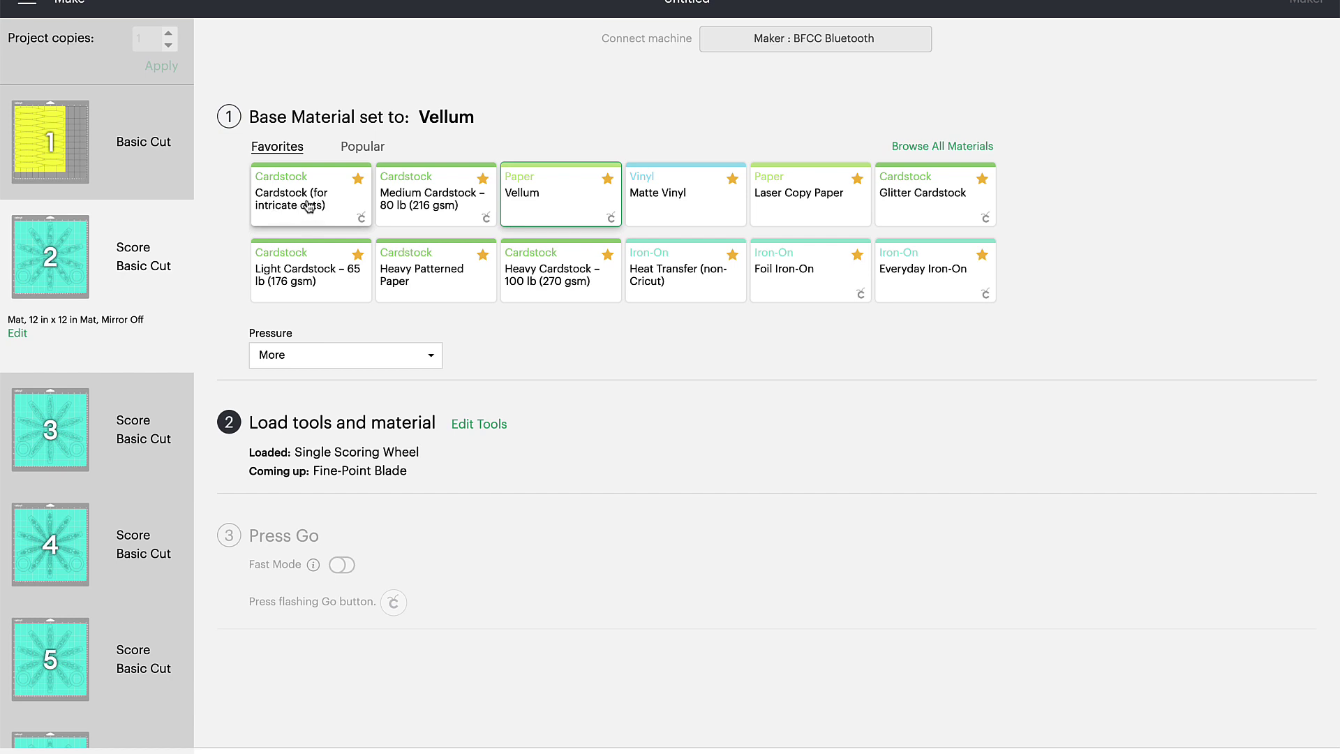
{"action": "left_click", "coordinate": [309, 206]}
{"action": "left_click", "coordinate": [427, 169]}
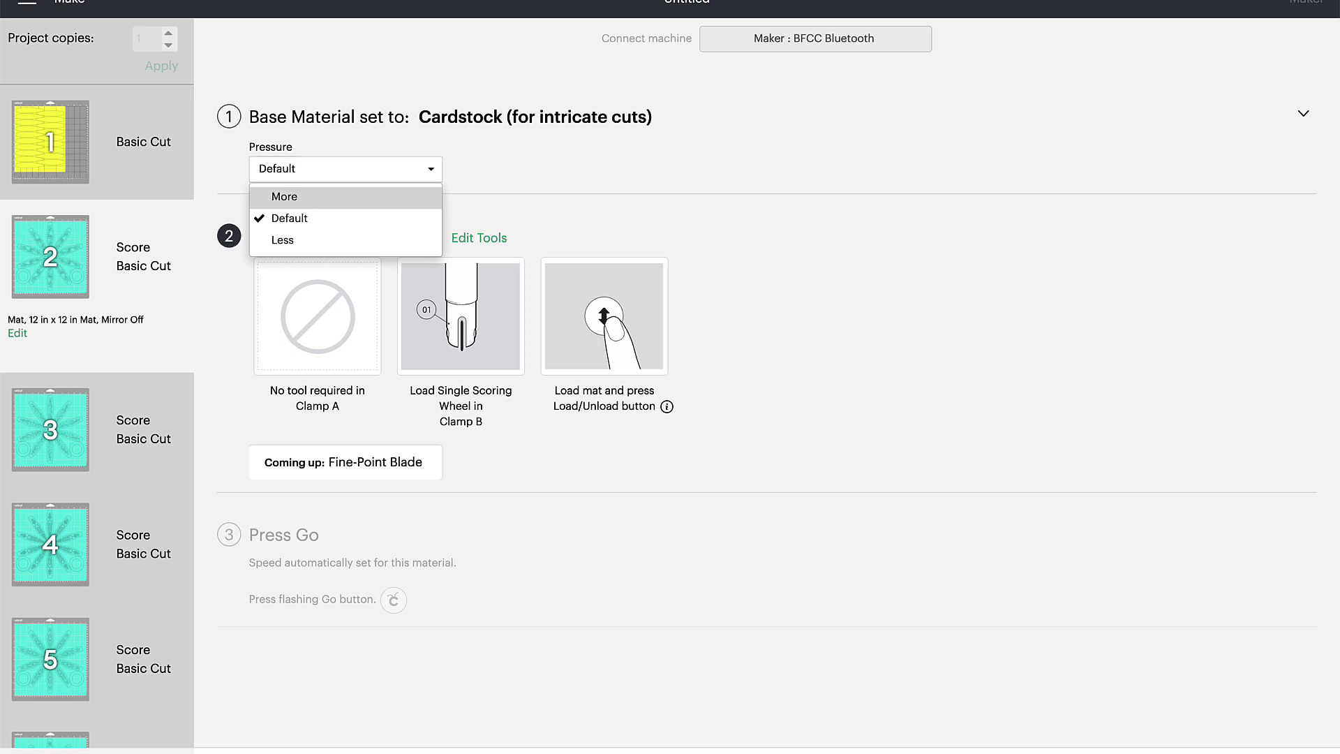
{"action": "left_click", "coordinate": [307, 197]}
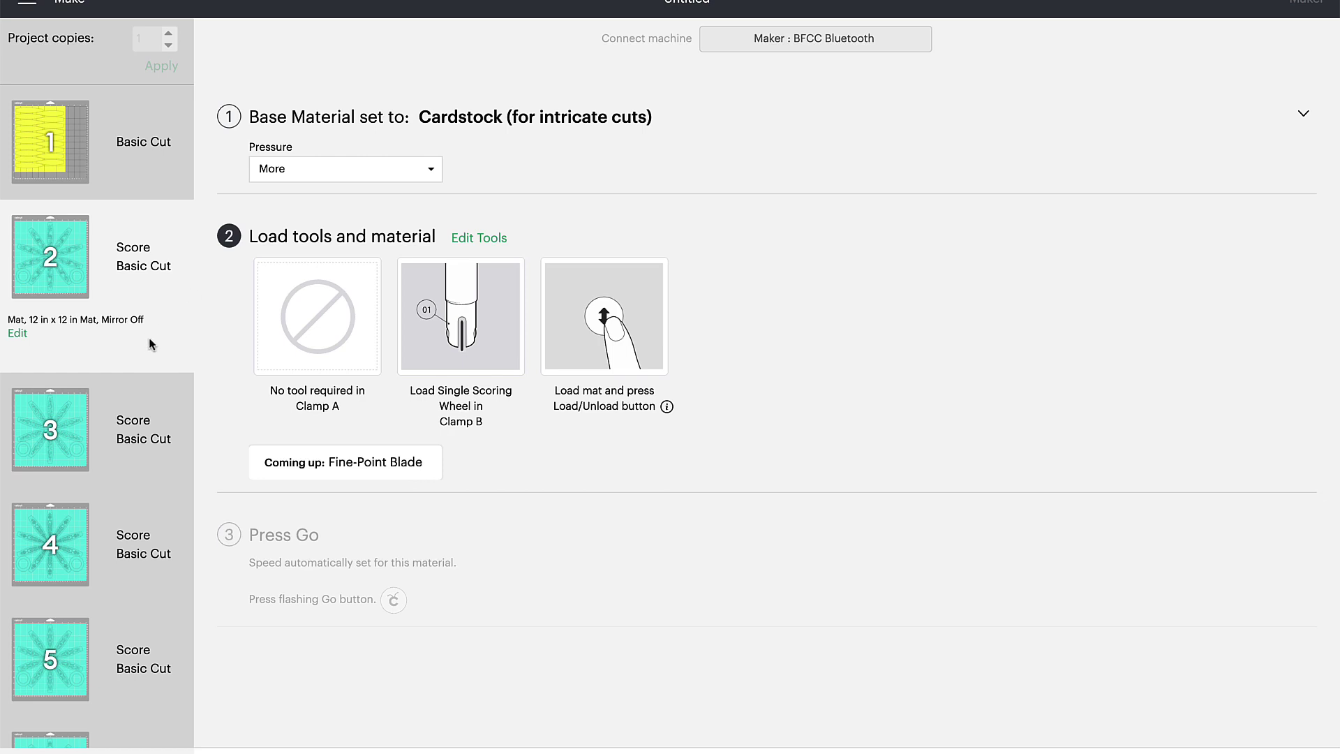
{"action": "scroll", "coordinate": [139, 388], "scroll_direction": "down", "scroll_amount": 5}
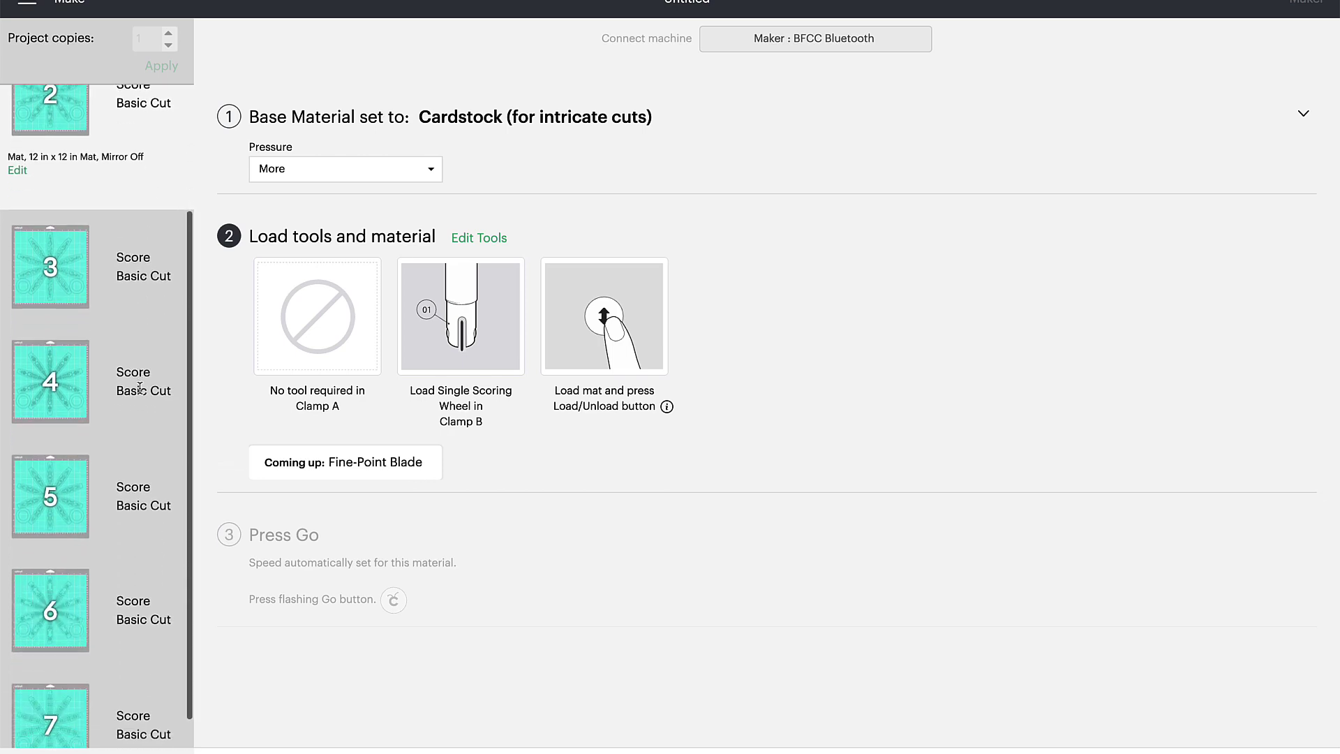